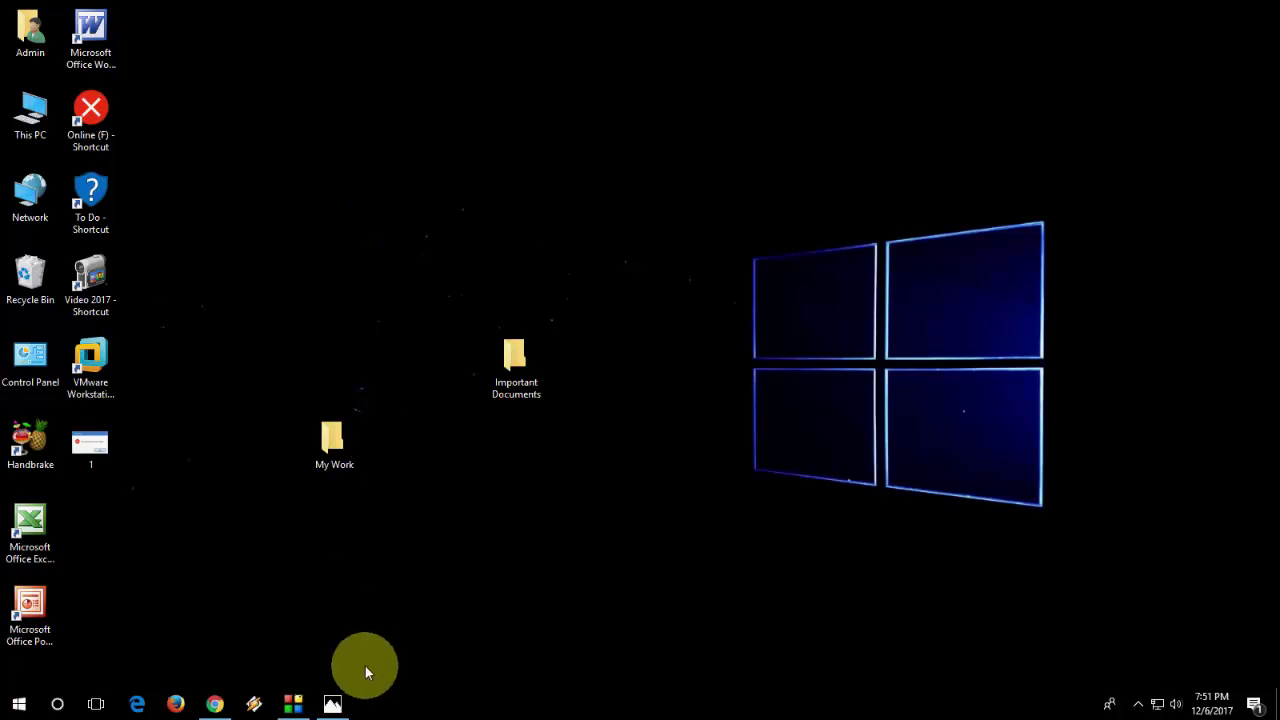
Open the saved screenshot 1.png showing the 'Your folder cannot be shared' error
left_click(333, 702)
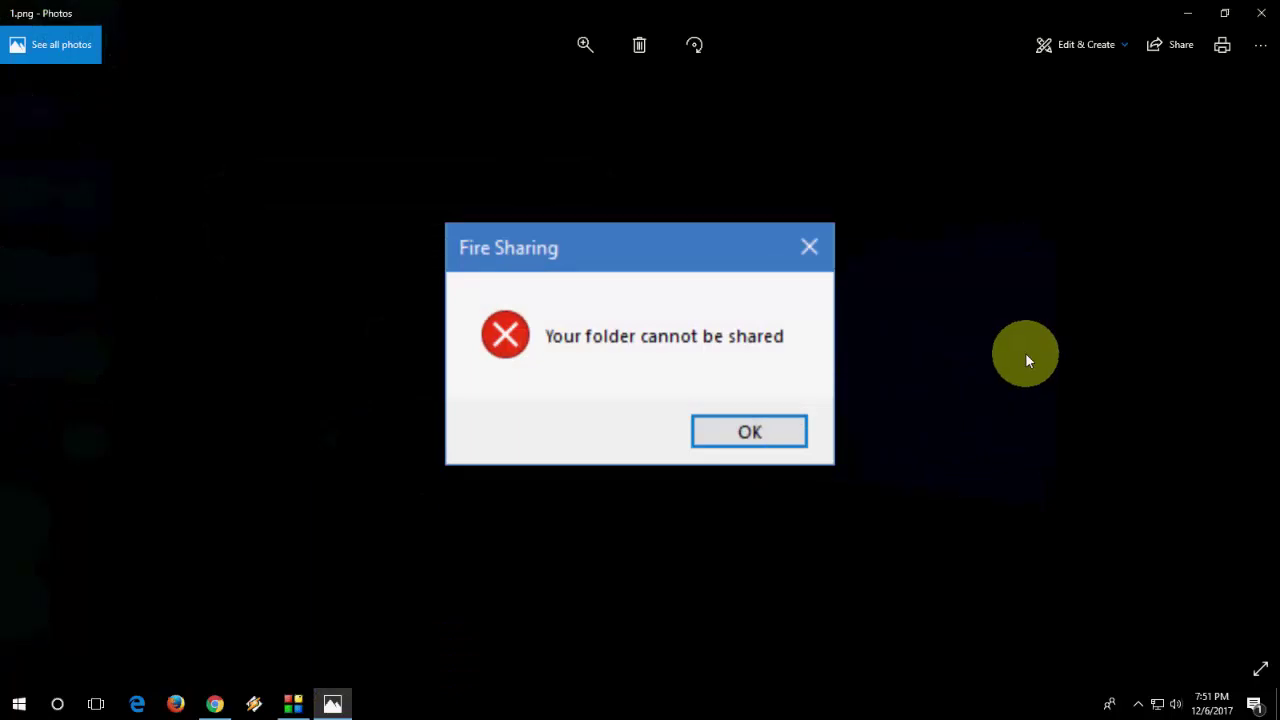
Close Photos and go to the Network & Internet Status page in Settings
left_click(1262, 13)
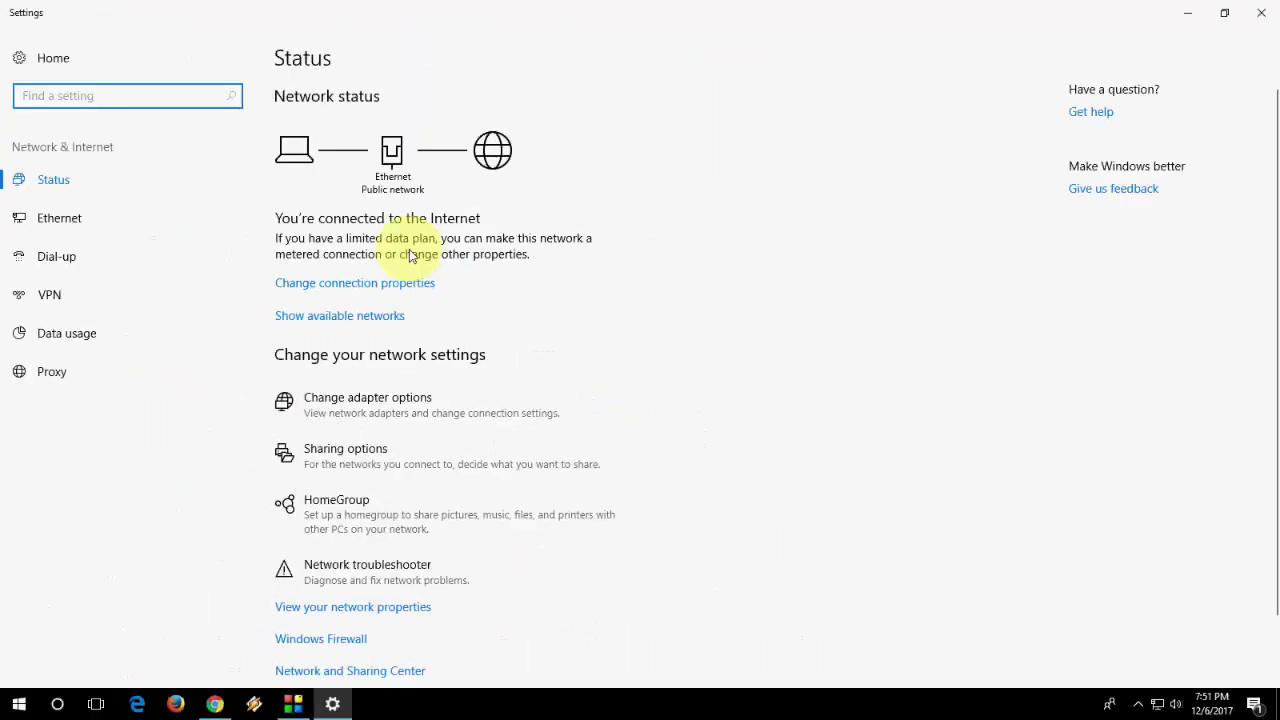
left_click(407, 420)
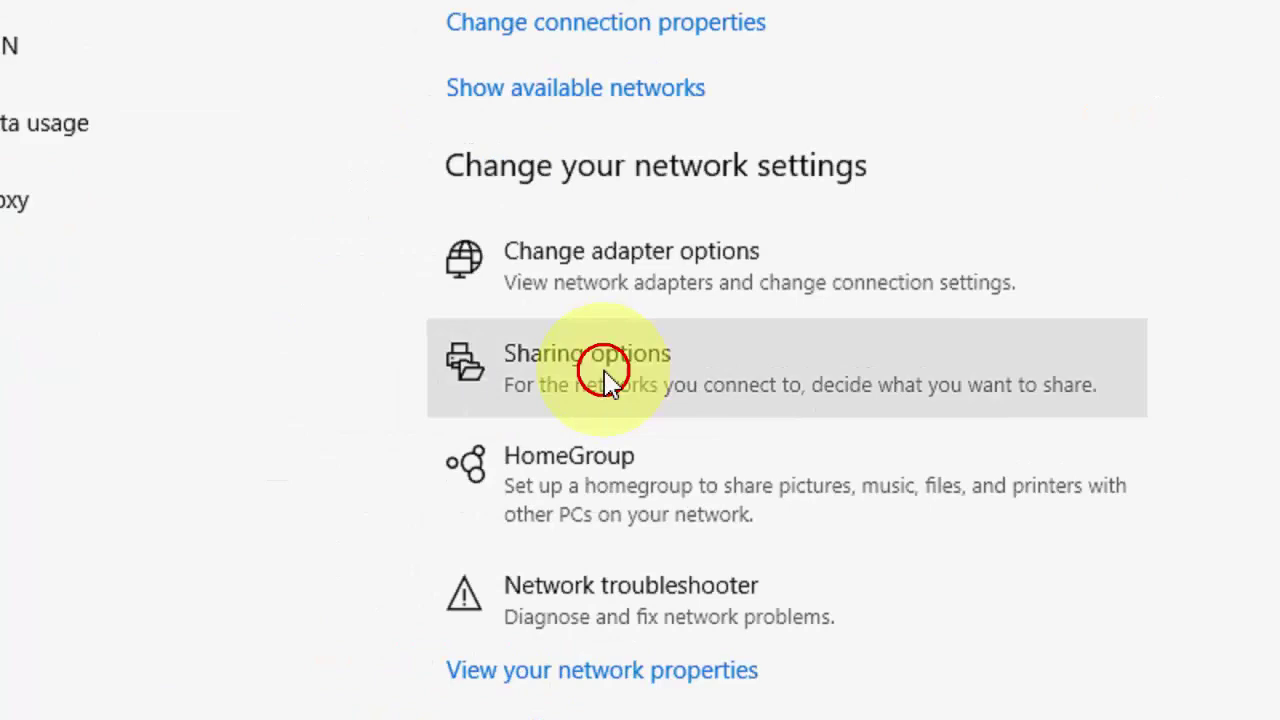
In Advanced sharing settings, turn on file and printer sharing for the Private profile and save
left_click(606, 378)
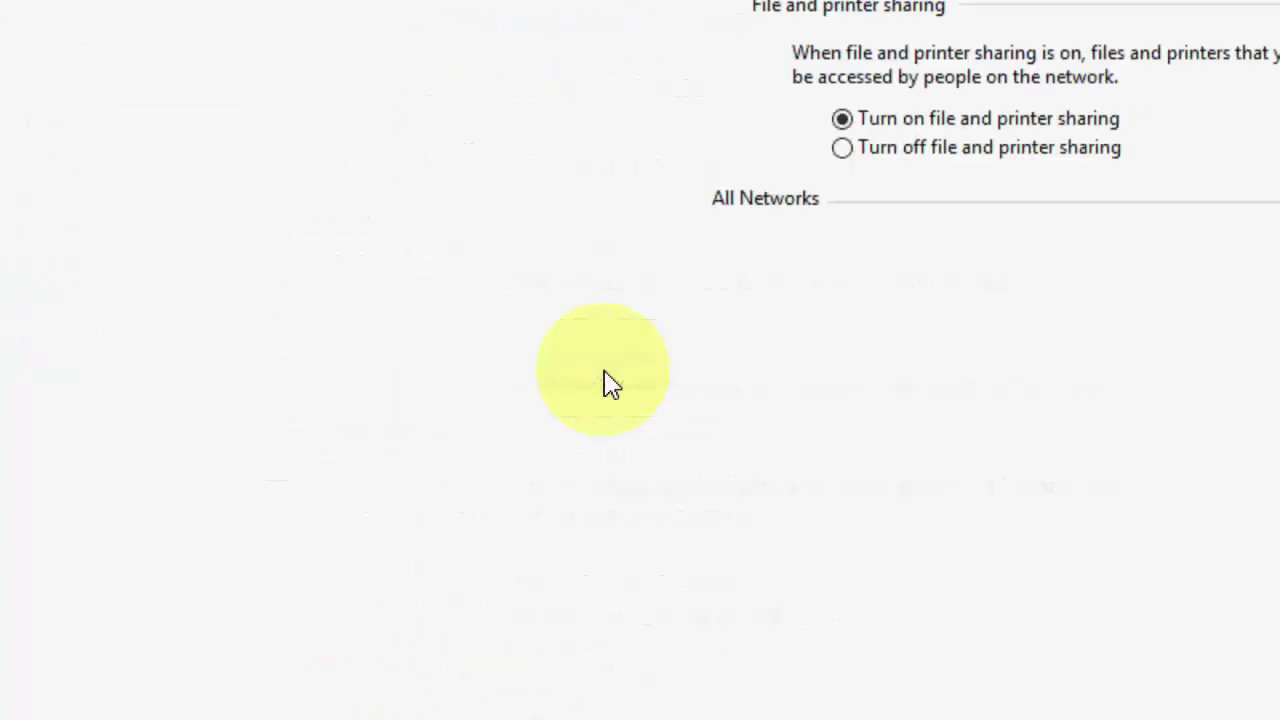
left_click(422, 150)
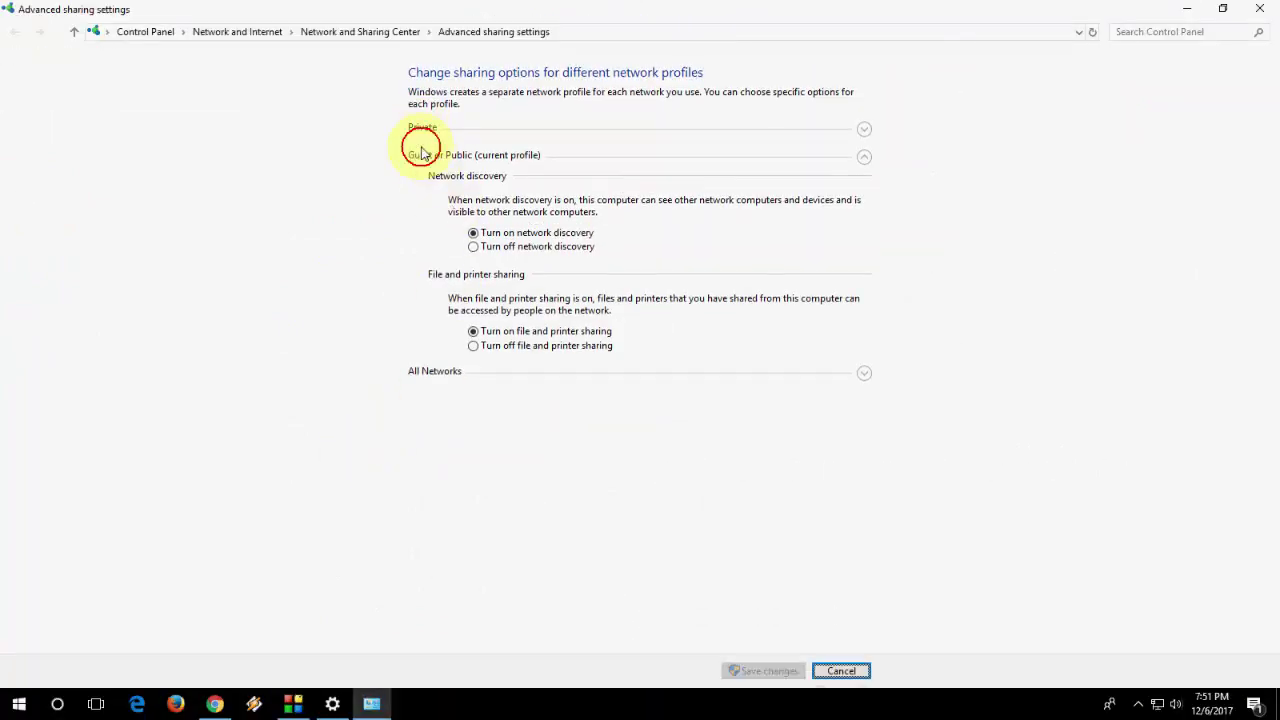
left_click(420, 133)
left_click(418, 135)
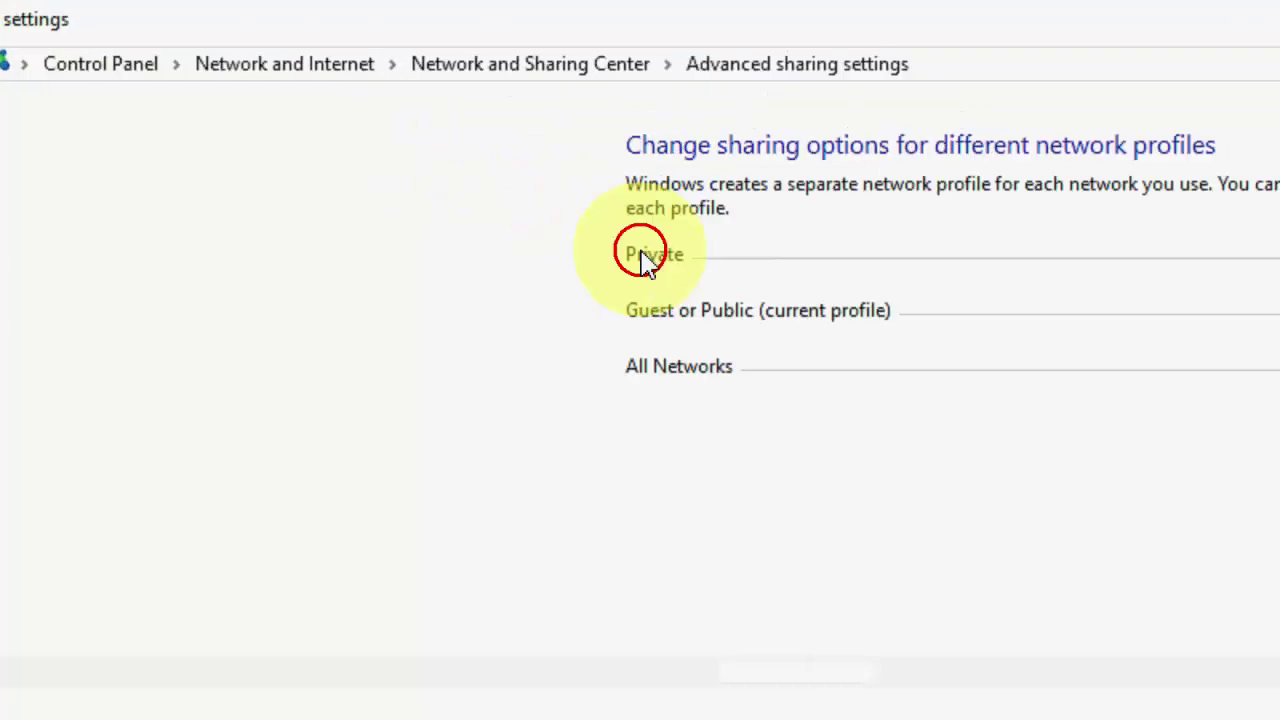
left_click(640, 255)
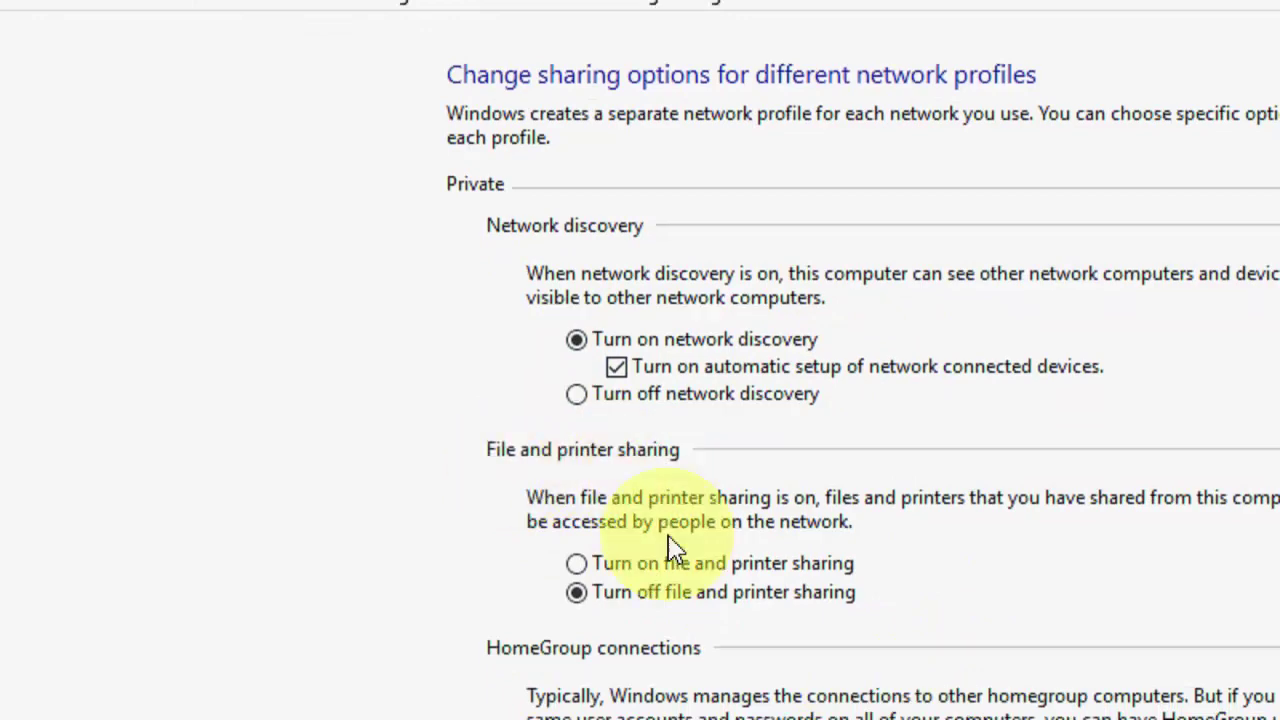
left_click(577, 563)
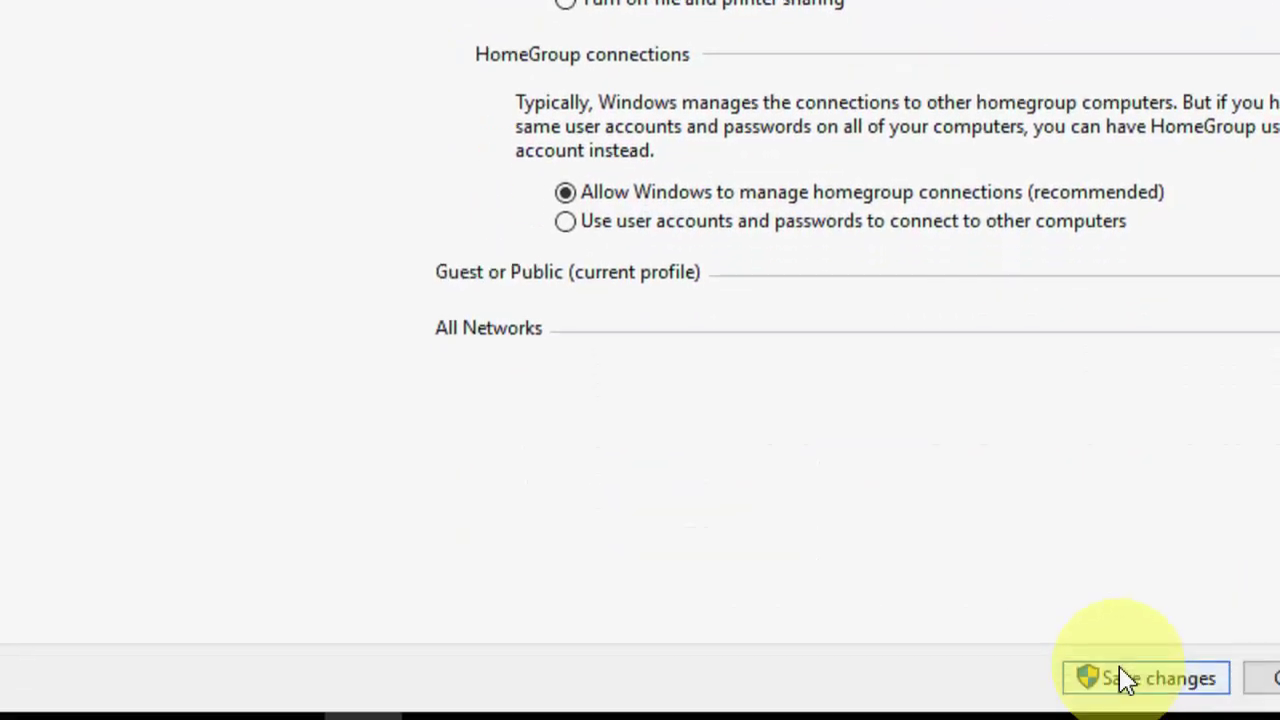
left_click(1120, 712)
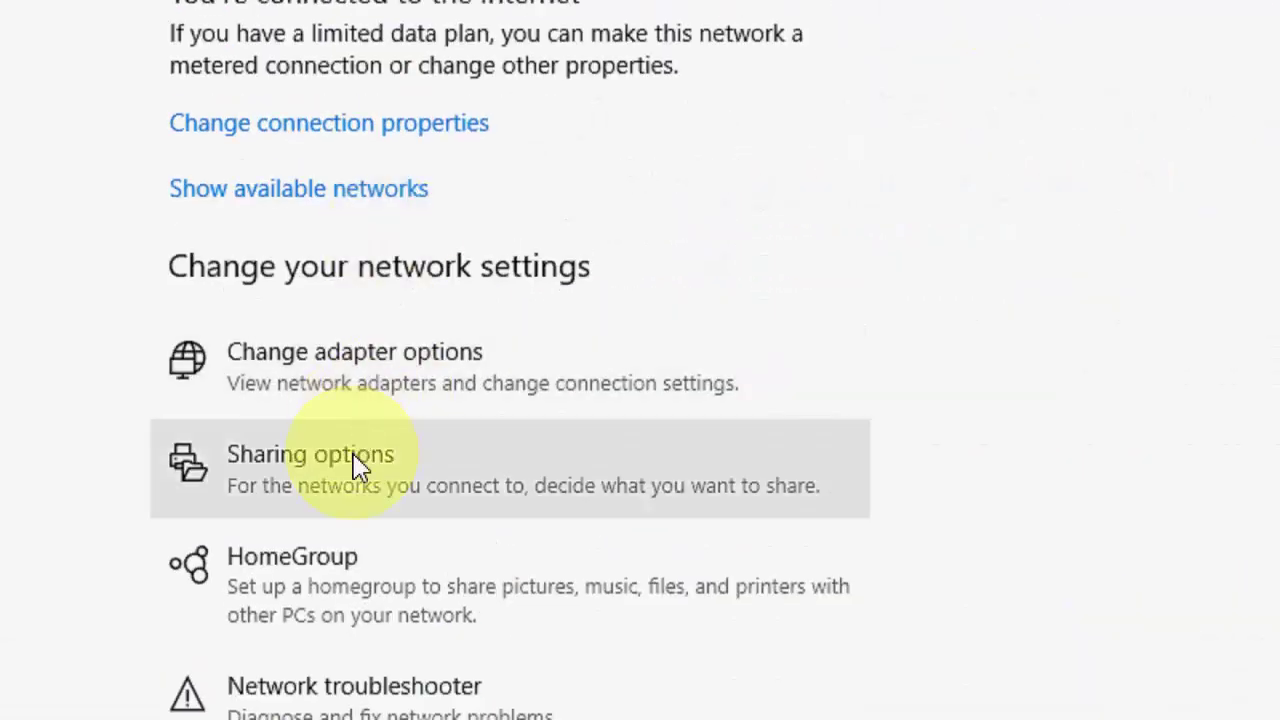
Reopen Advanced sharing settings and confirm network discovery and file sharing are on for Private and Guest or Public
left_click(357, 466)
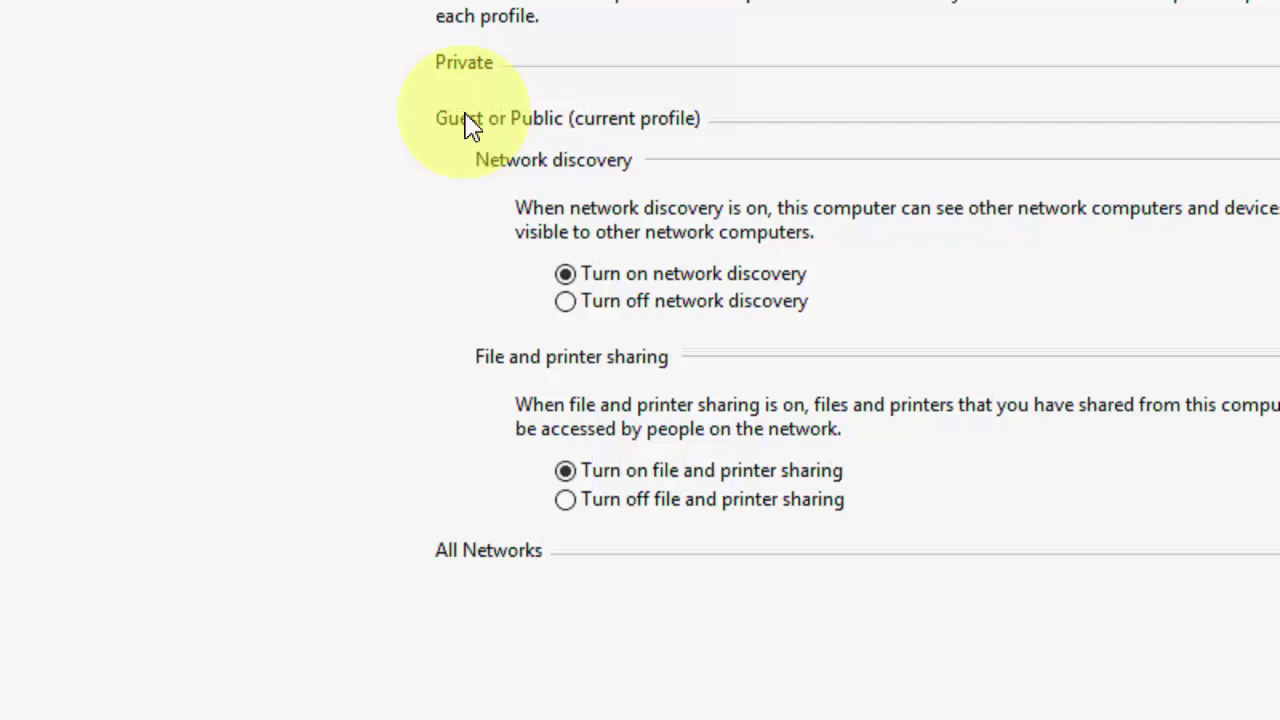
scroll(460, 128, "up", 2)
left_click(460, 125)
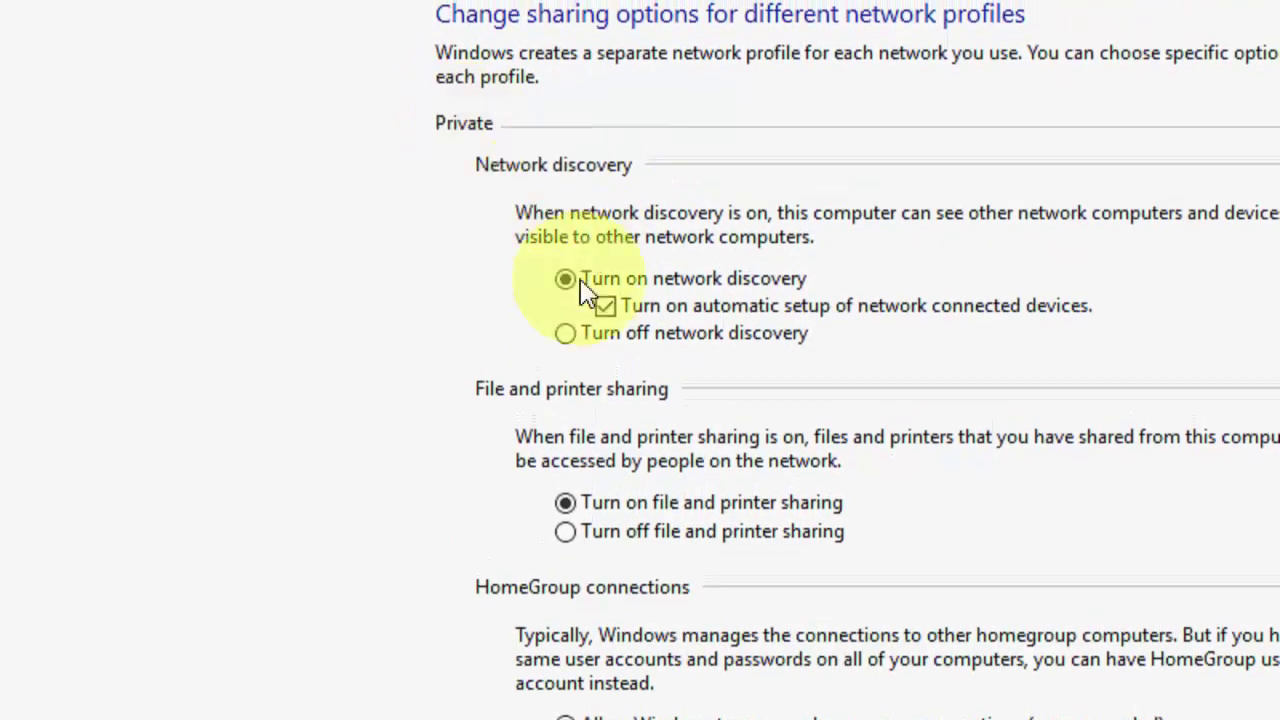
left_click(462, 140)
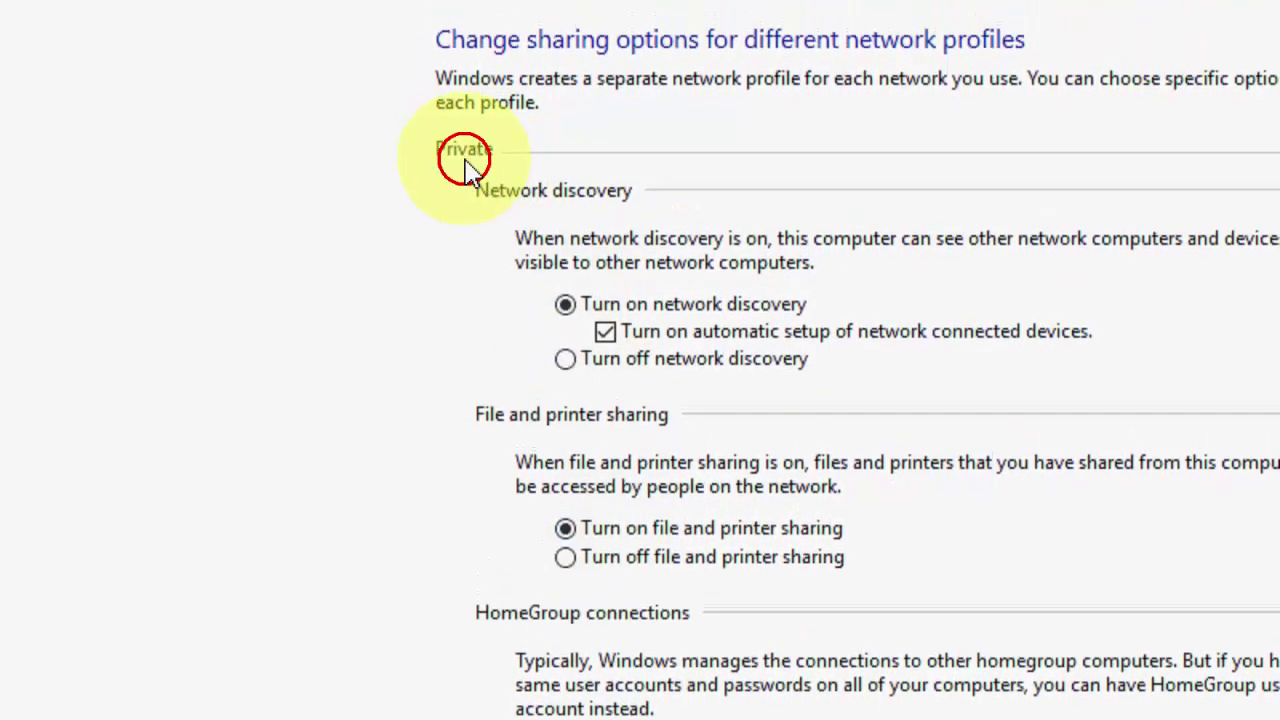
left_click(470, 196)
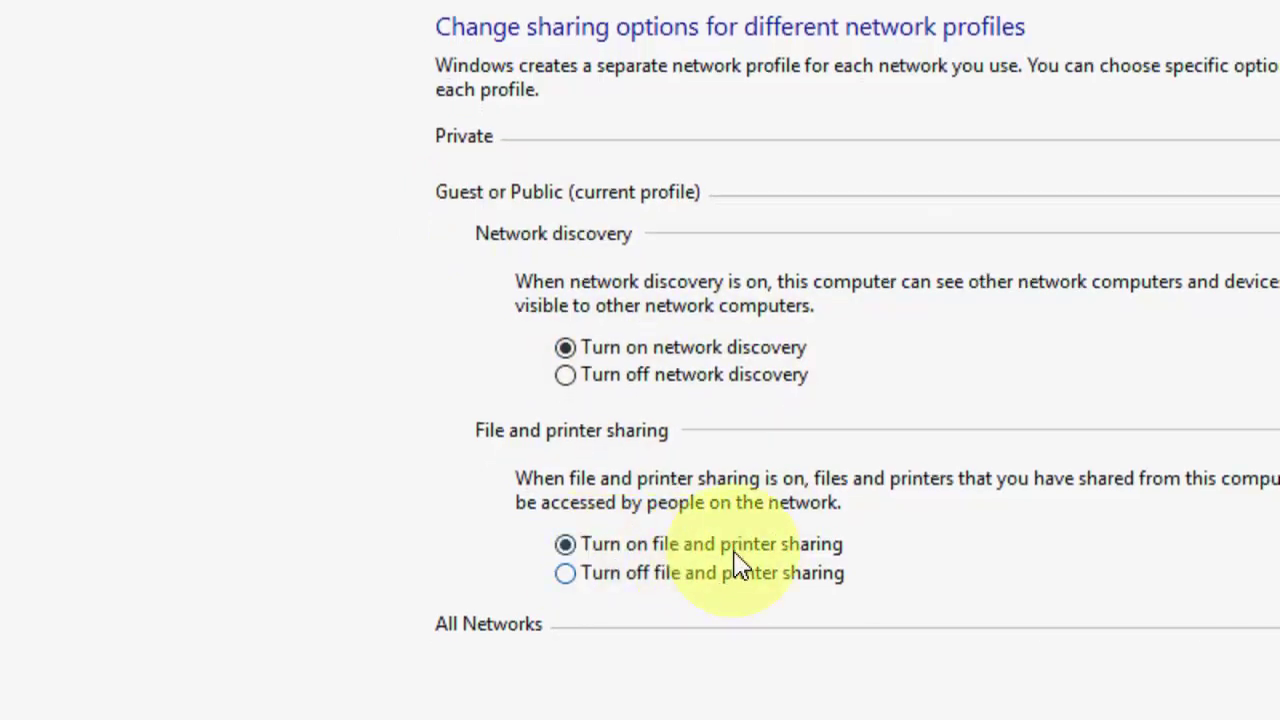
left_click(669, 547)
left_click(645, 347)
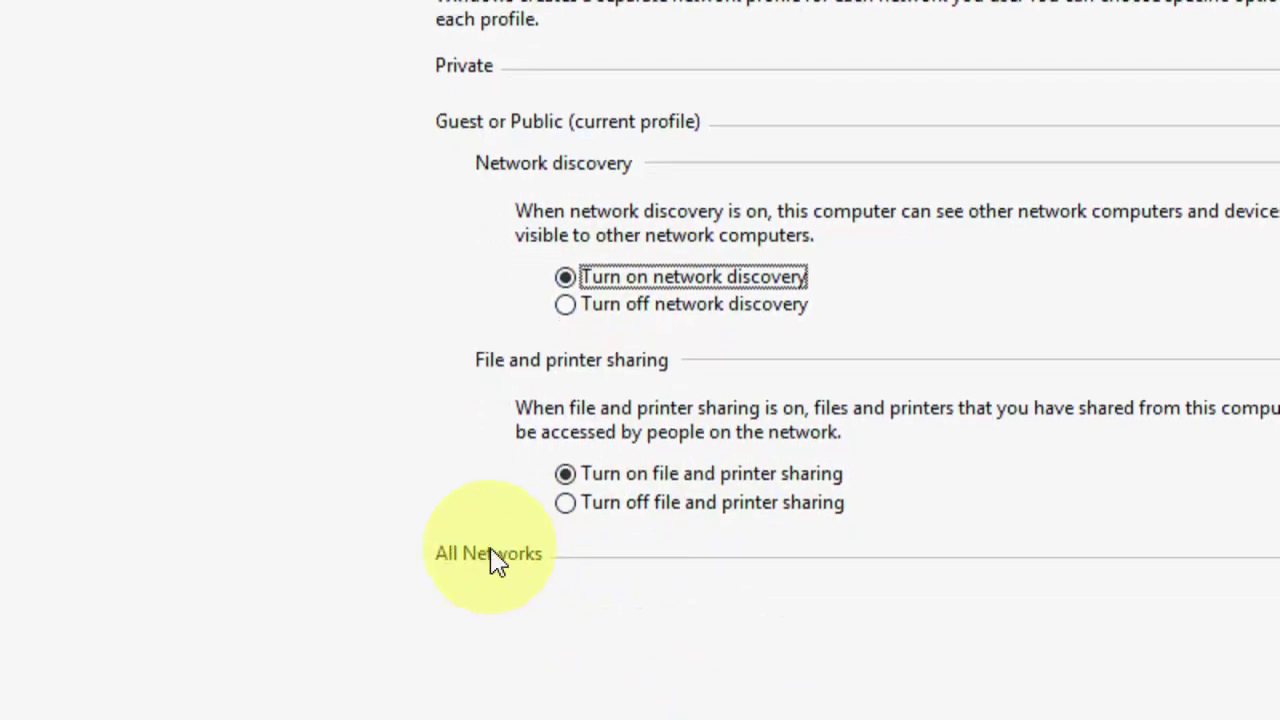
Expand All Networks and scroll down to the password protected sharing option
left_click(528, 556)
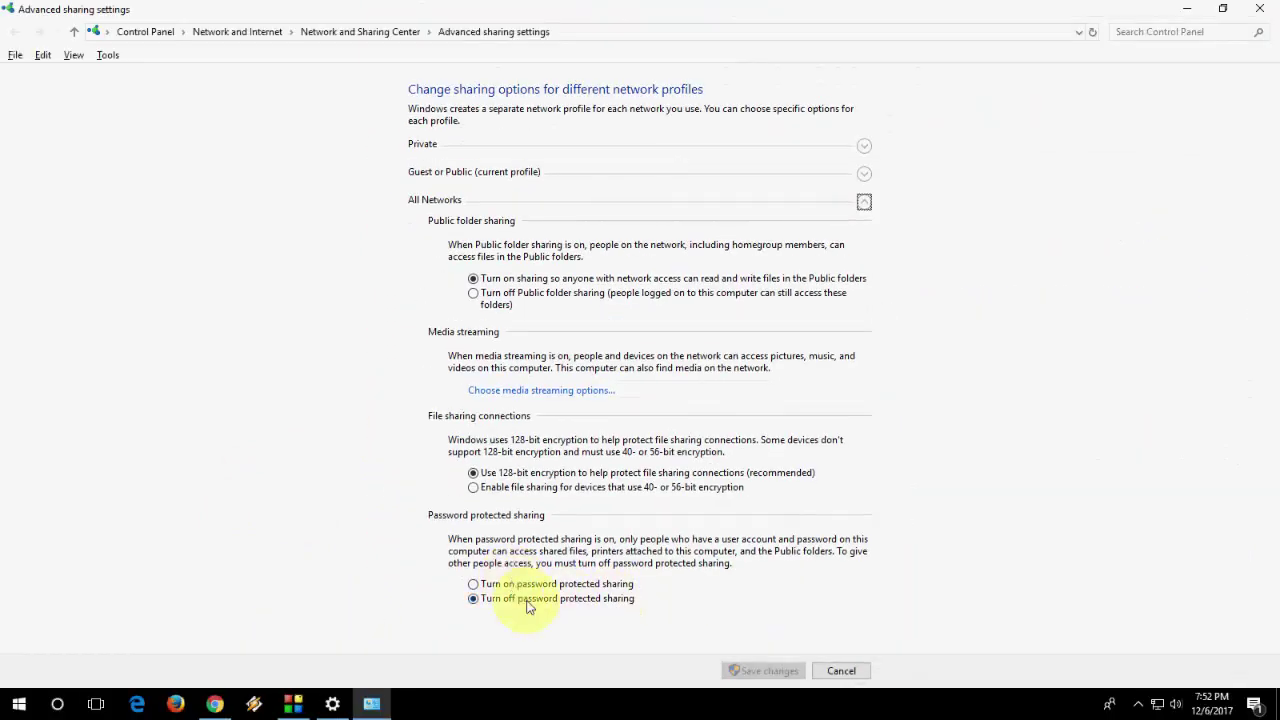
scroll(600, 625, "down", 1)
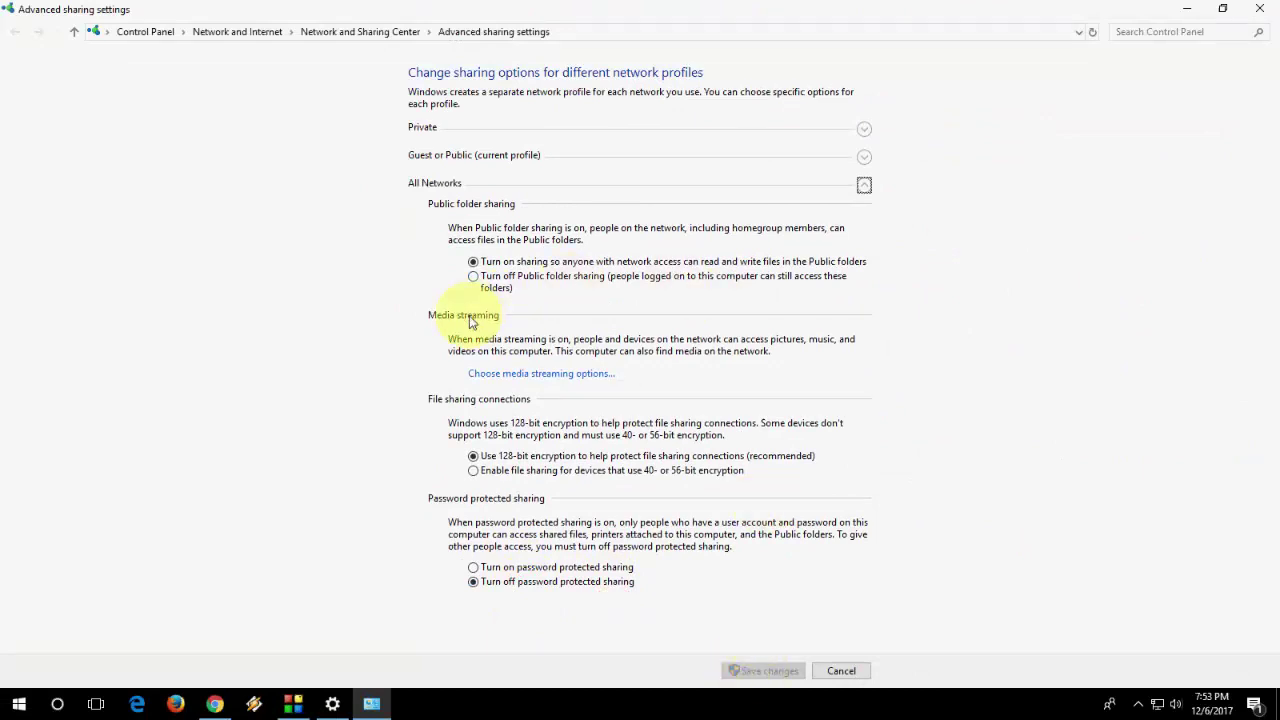
Review the Private, Guest or Public and All Networks settings, then close Advanced sharing settings
left_click(420, 187)
left_click(422, 130)
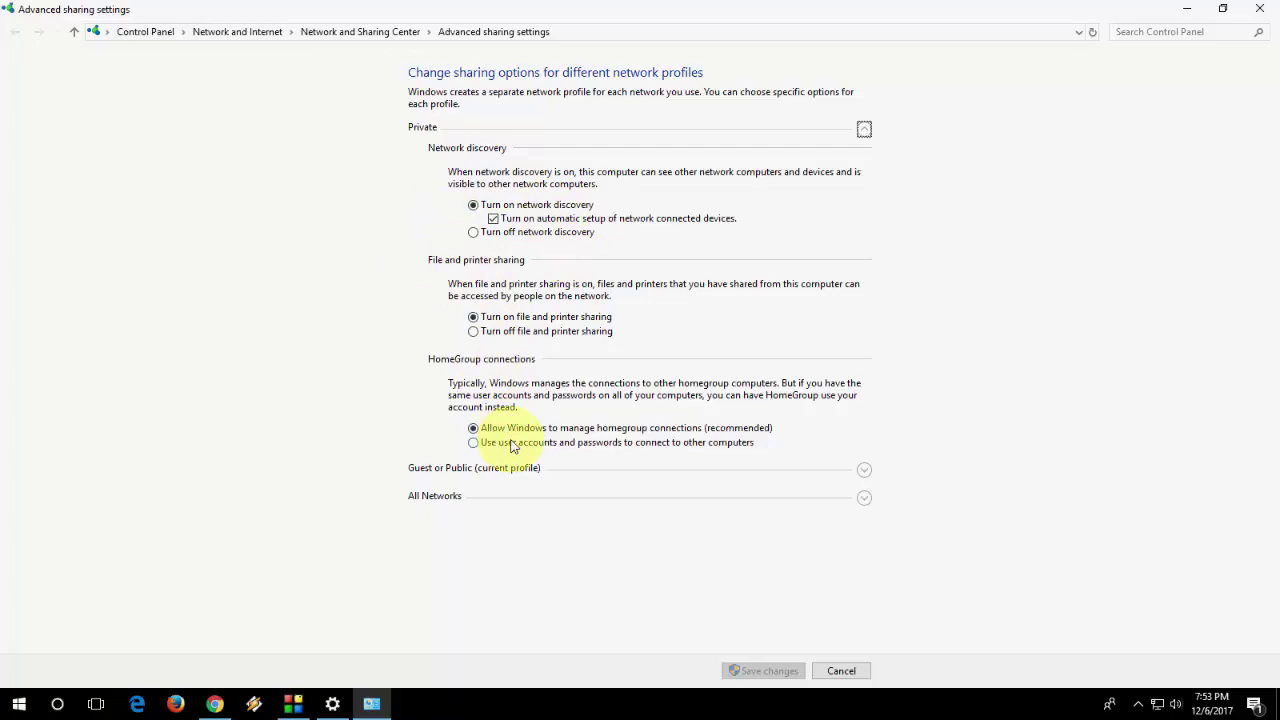
left_click(414, 132)
left_click(432, 156)
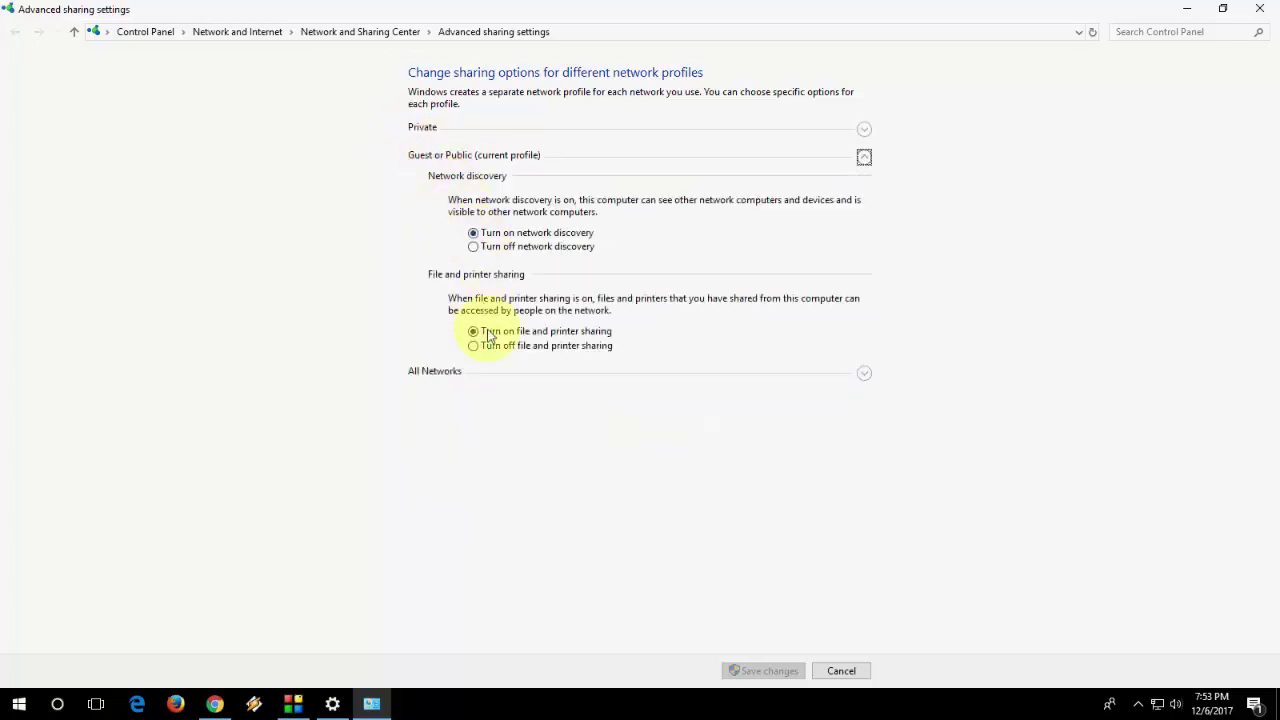
left_click(421, 157)
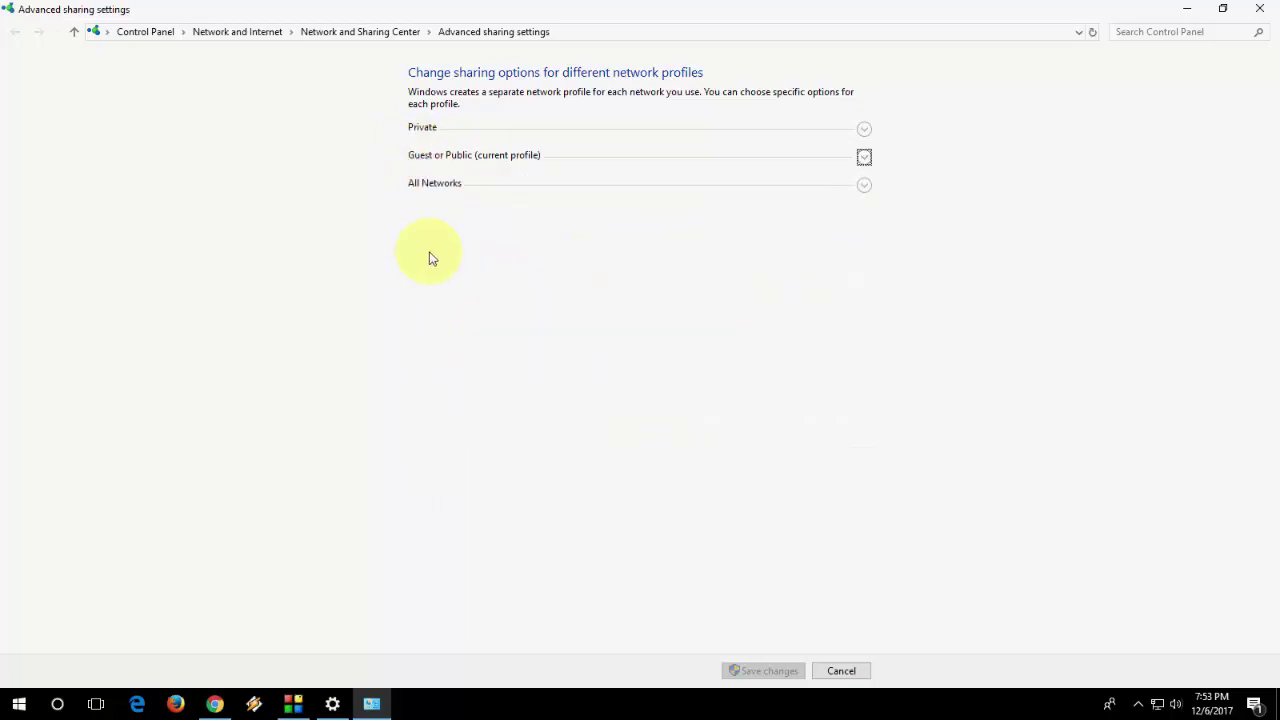
left_click(427, 186)
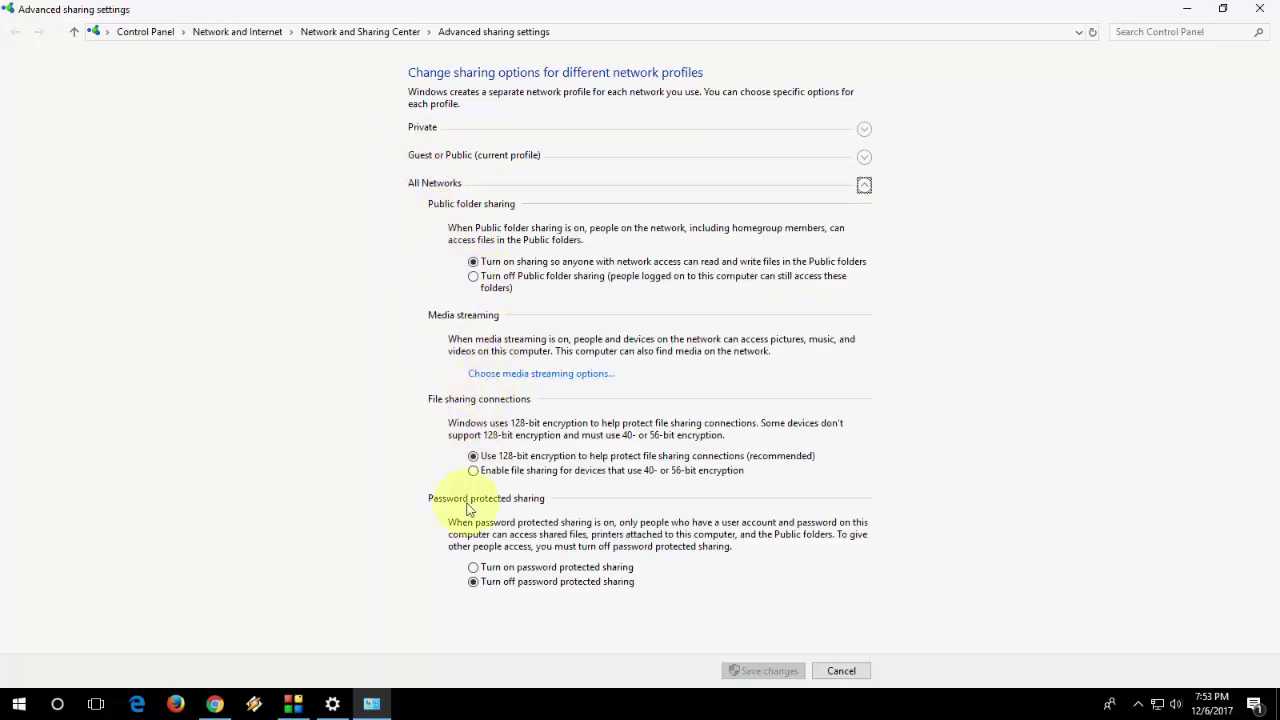
left_click(1259, 8)
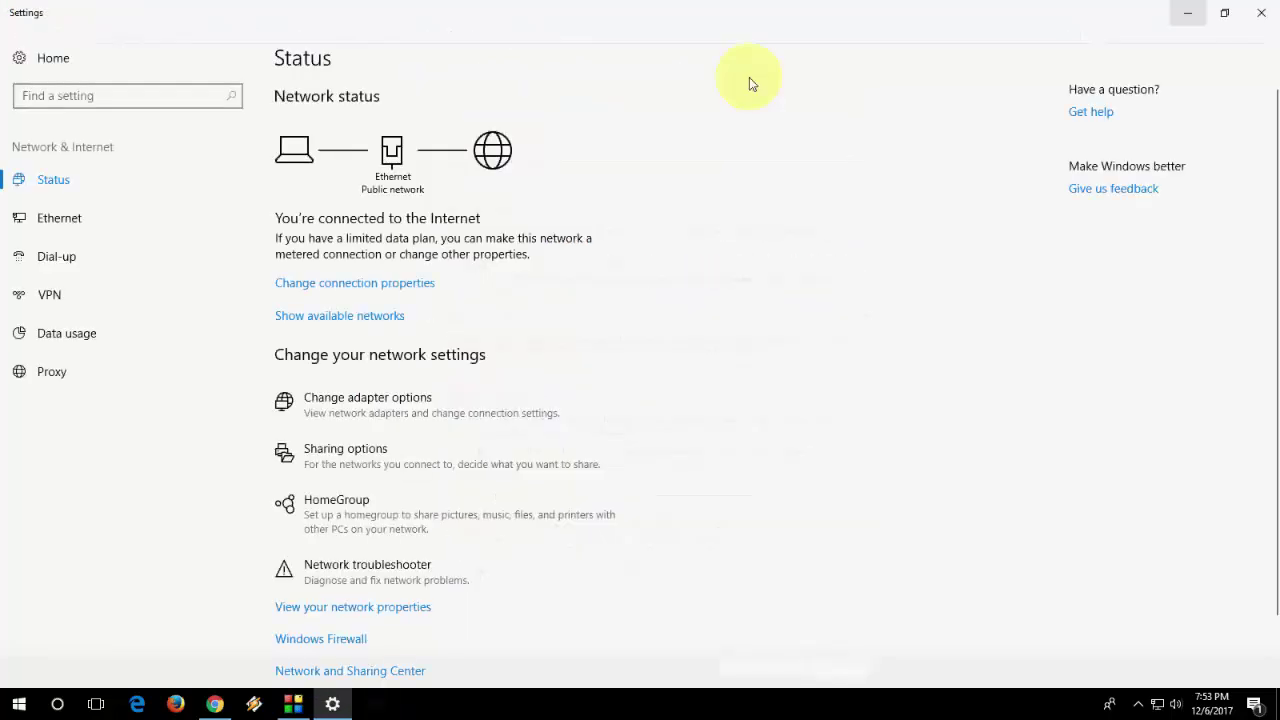
Close Settings, refresh the desktop, move Important Documents toward the top-left and bring up its context menu
left_click(1261, 12)
right_click(622, 148)
left_click(654, 171)
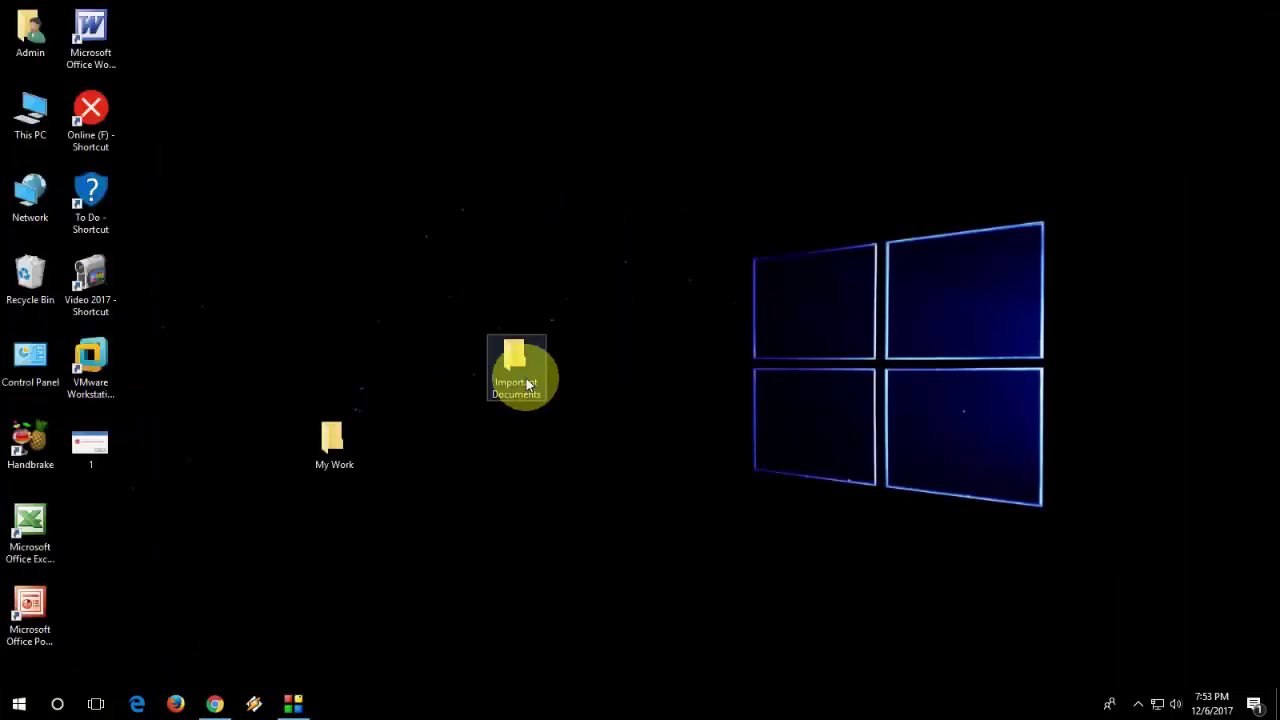
left_click_drag(518, 372, 405, 237)
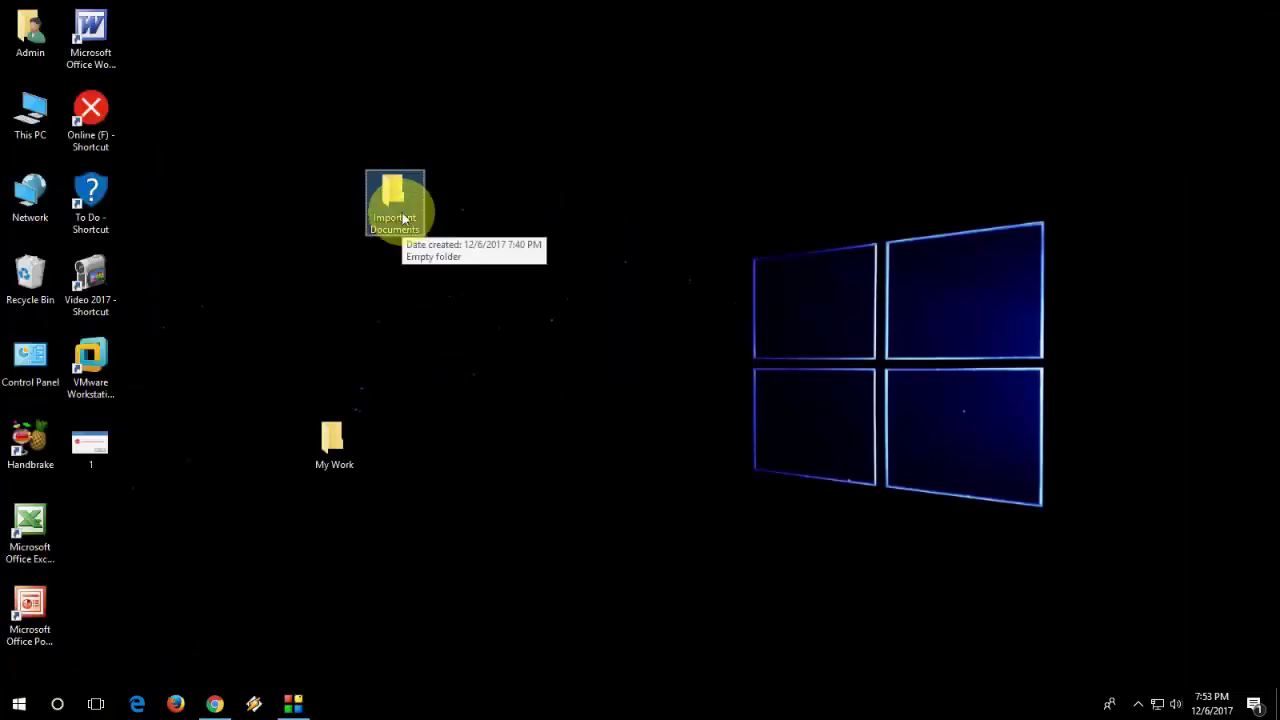
right_click(411, 216)
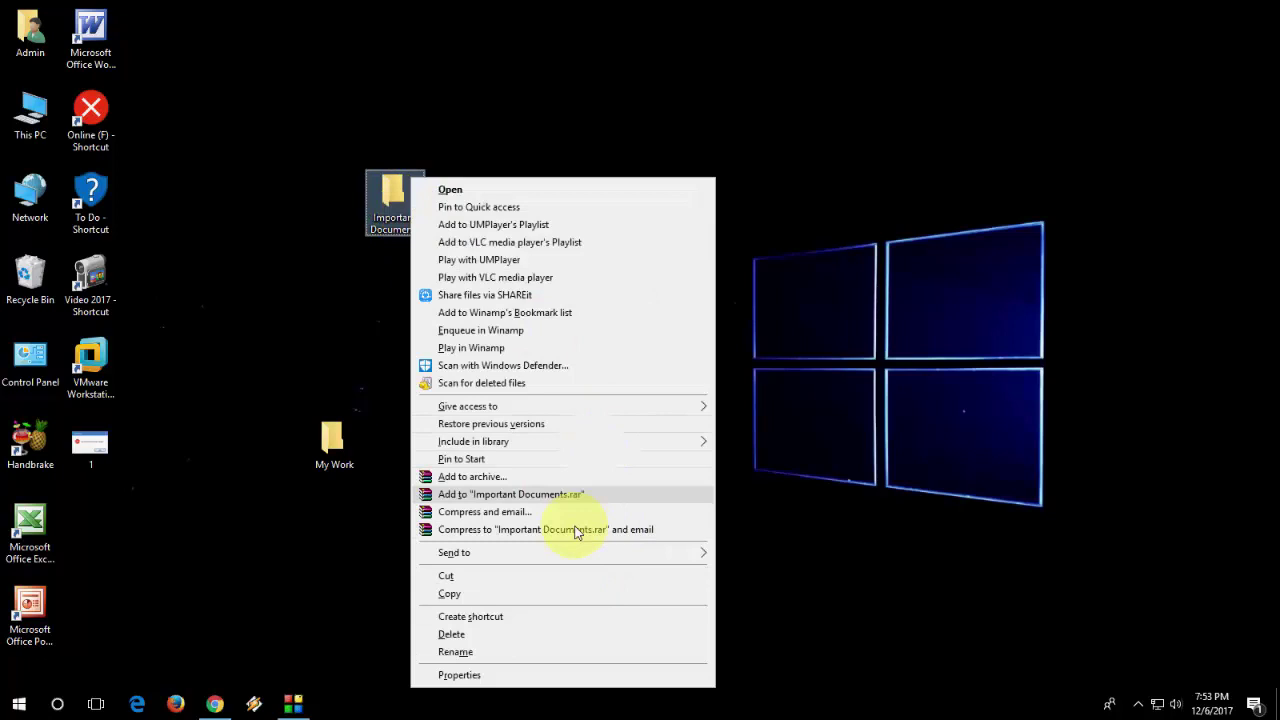
In Important Documents Properties, clear the read-only attribute, apply, and switch to the Sharing tab
left_click(490, 678)
left_click_drag(491, 220, 500, 160)
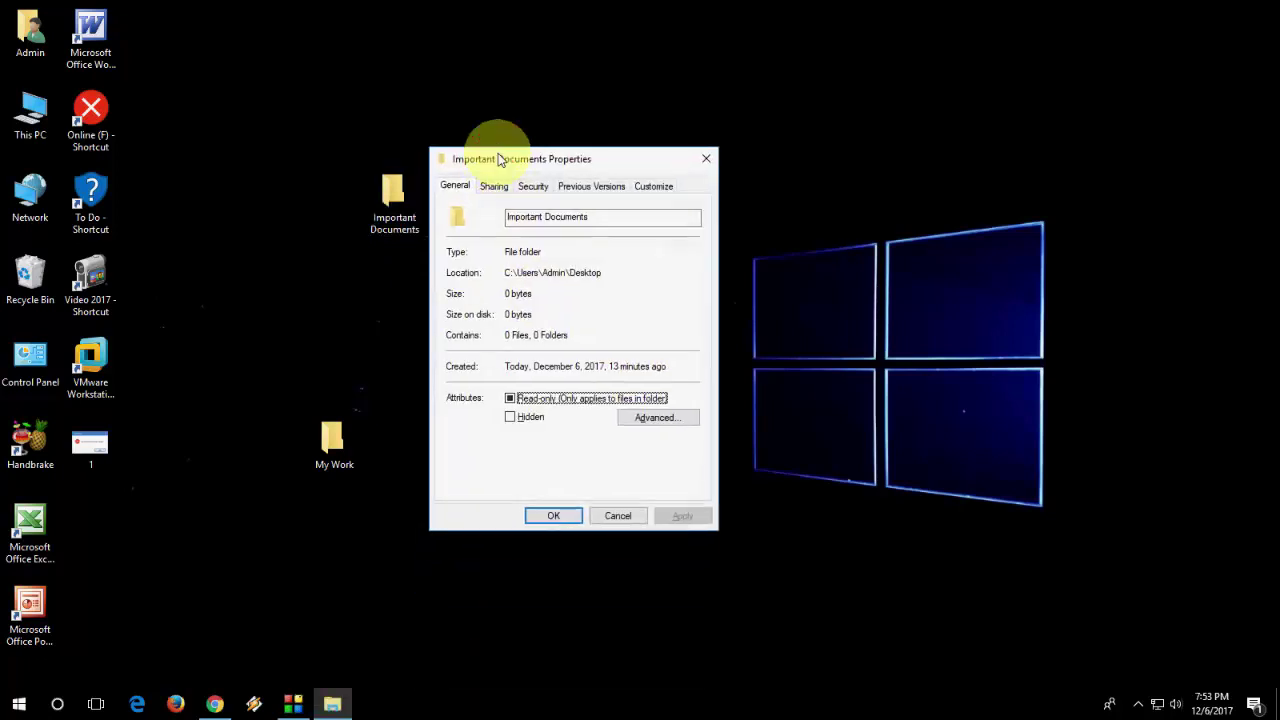
left_click(871, 349)
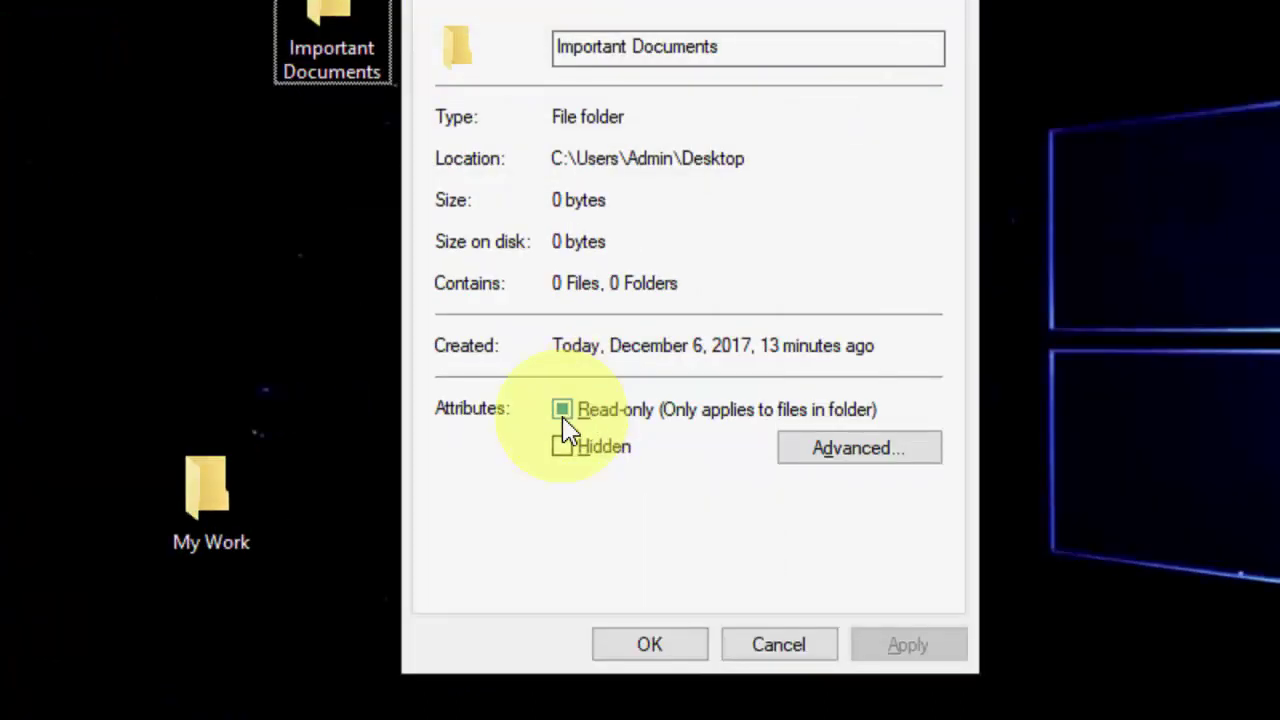
left_click(688, 418)
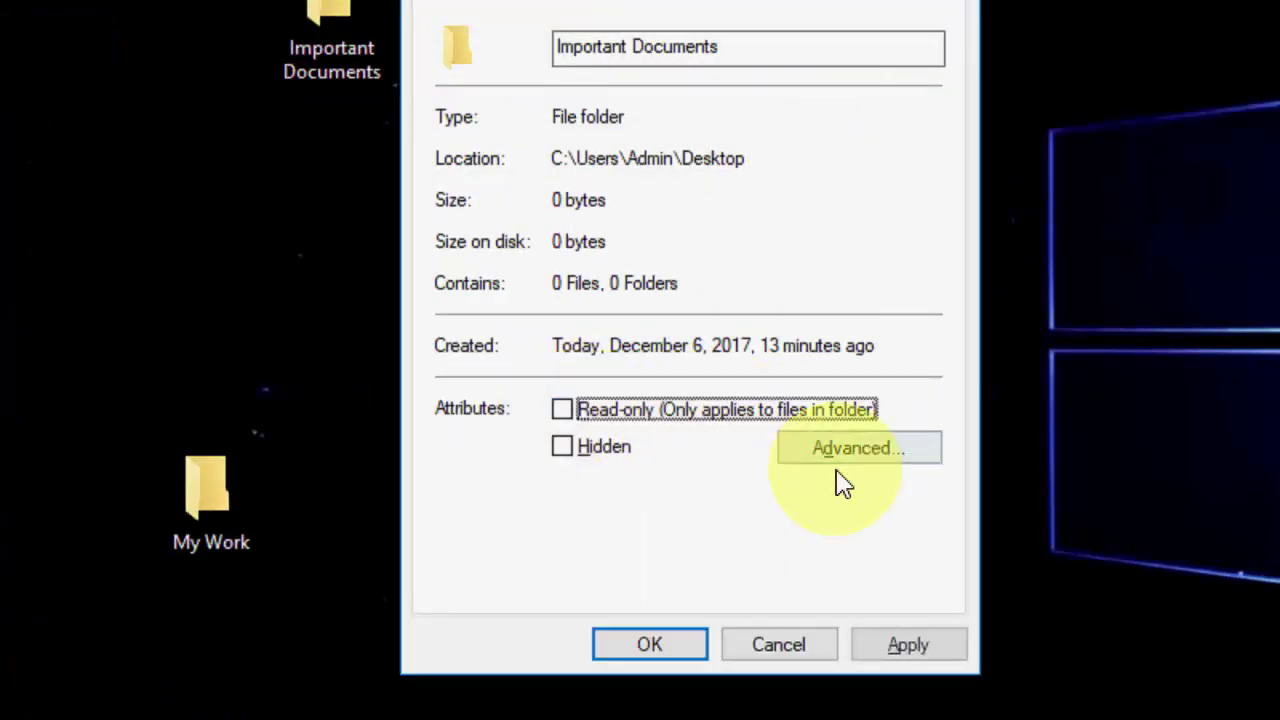
left_click(875, 648)
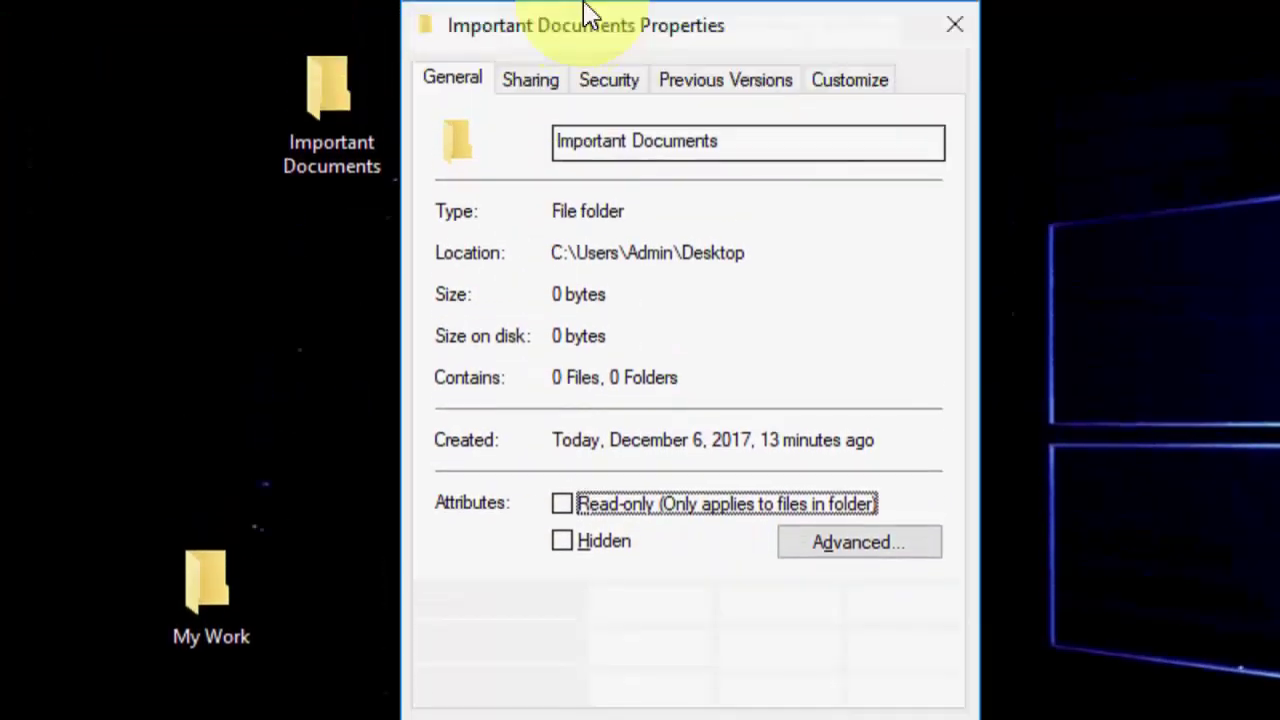
left_click(530, 80)
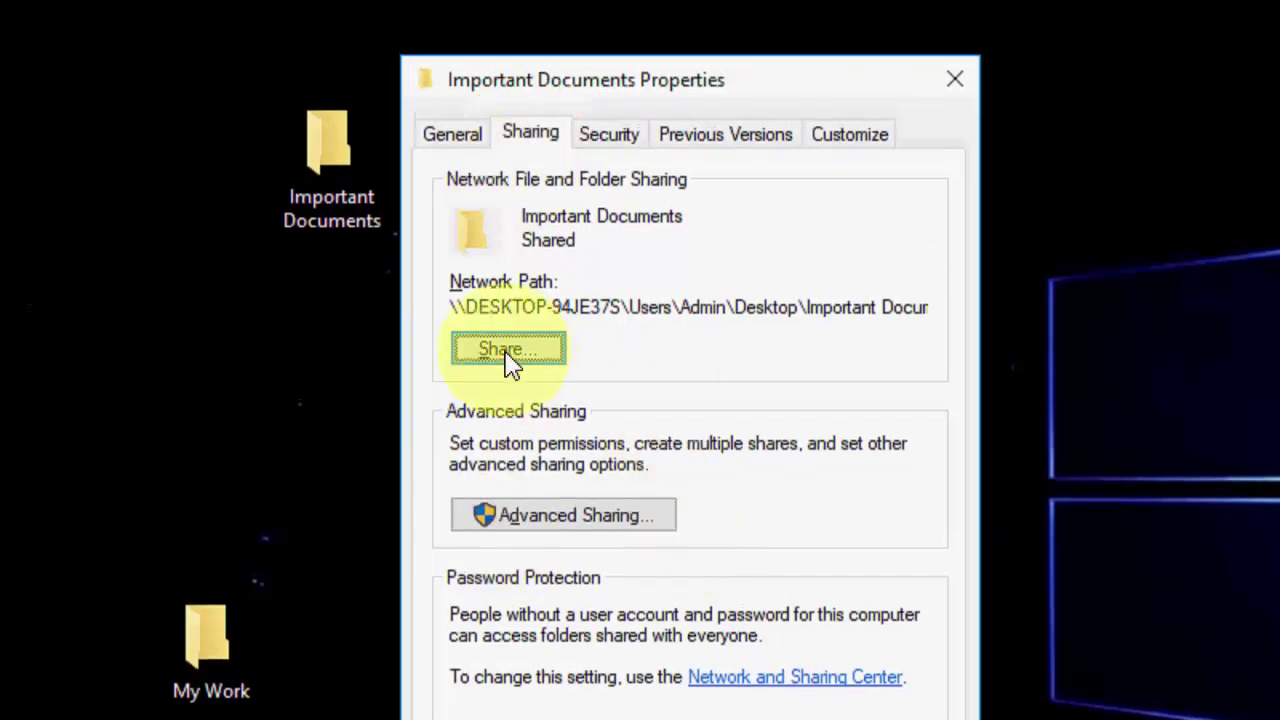
Enable 'Share this folder' in Advanced Sharing and grant Everyone Full Control share permission
left_click(543, 521)
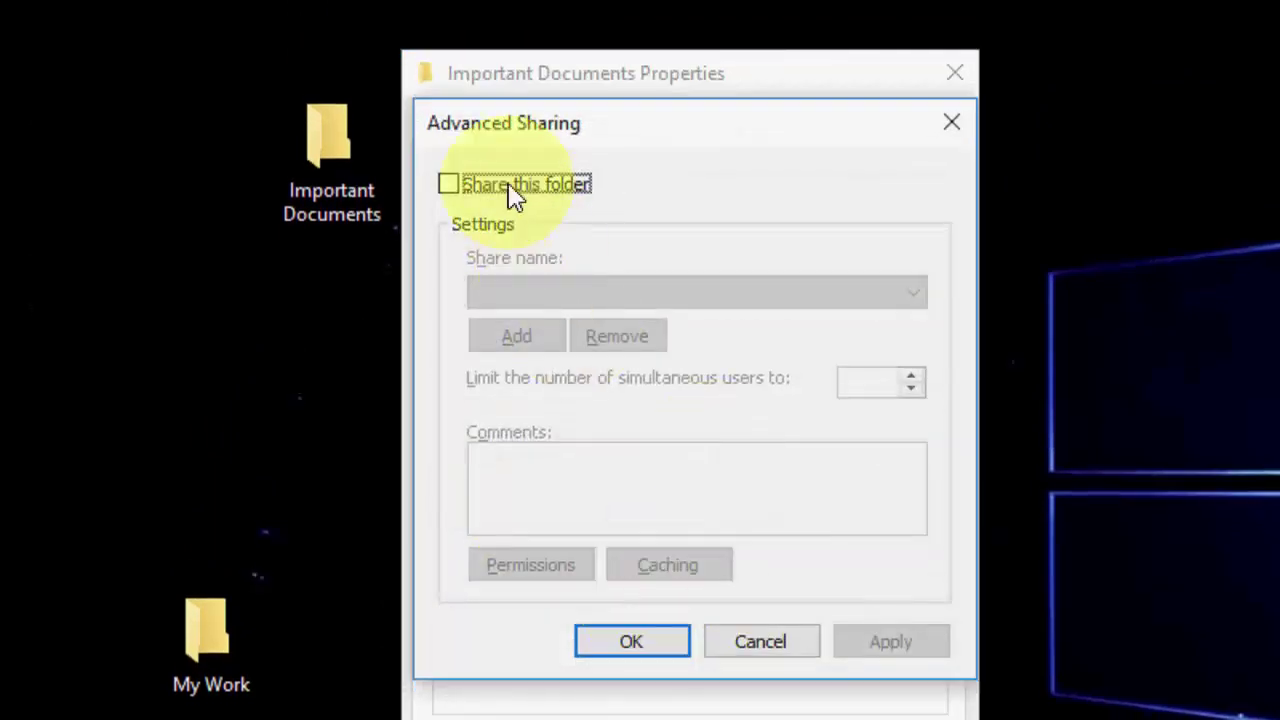
left_click(508, 193)
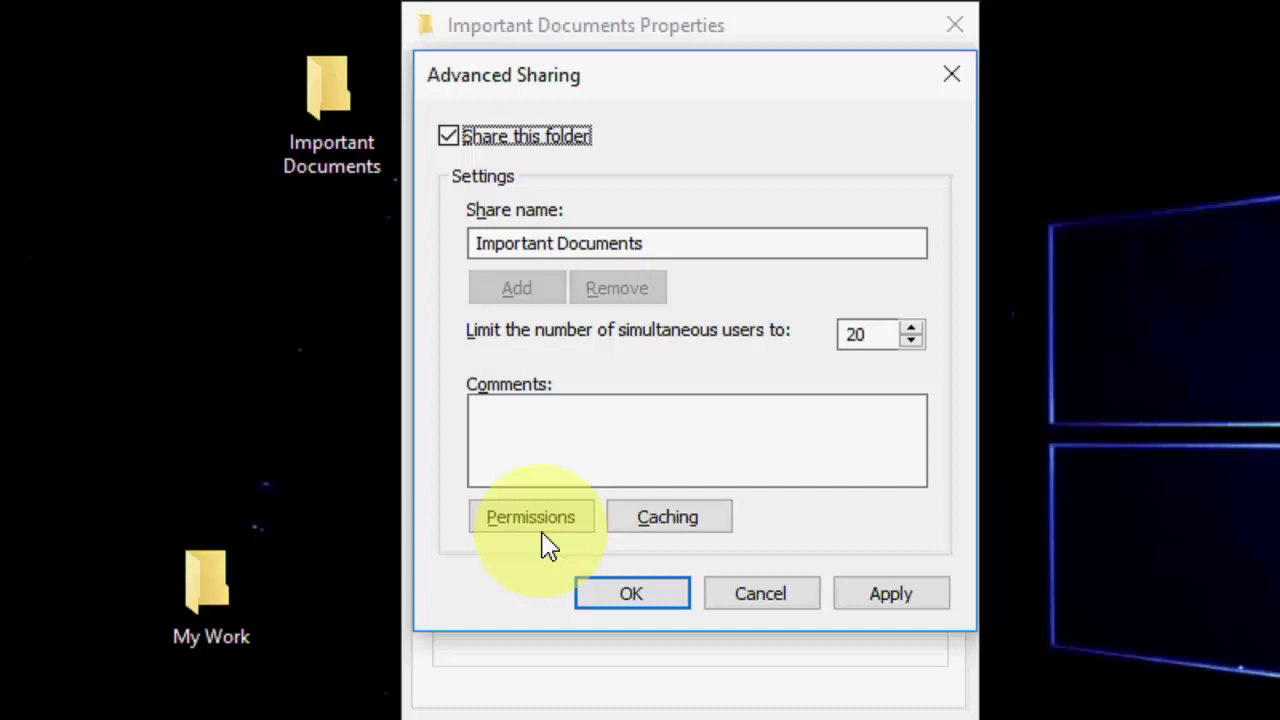
left_click(532, 518)
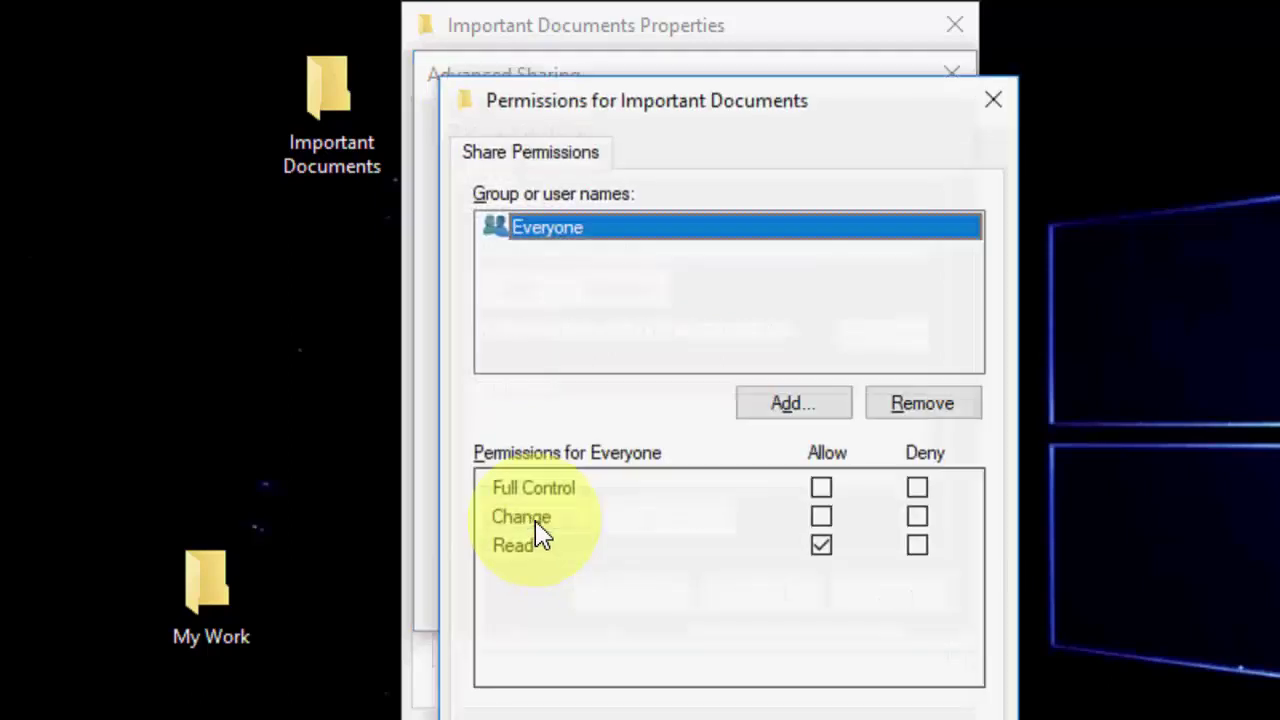
left_click(821, 490)
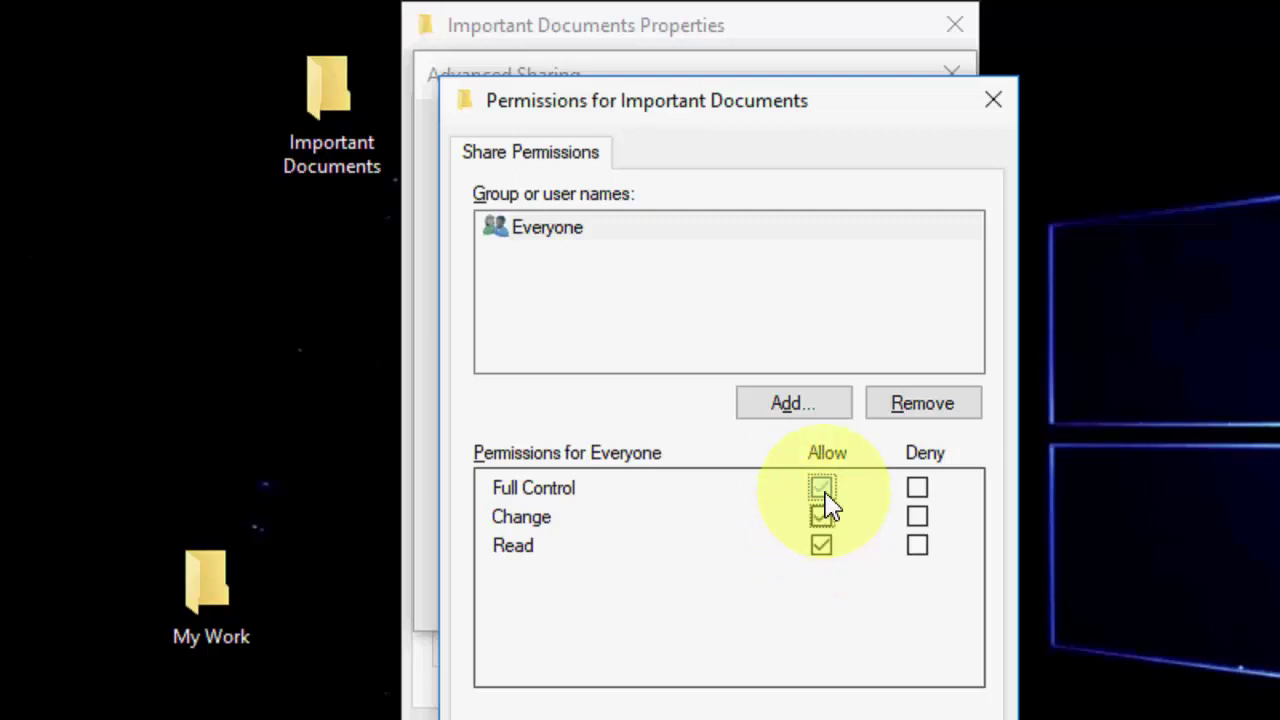
left_click(968, 658)
left_click(680, 632)
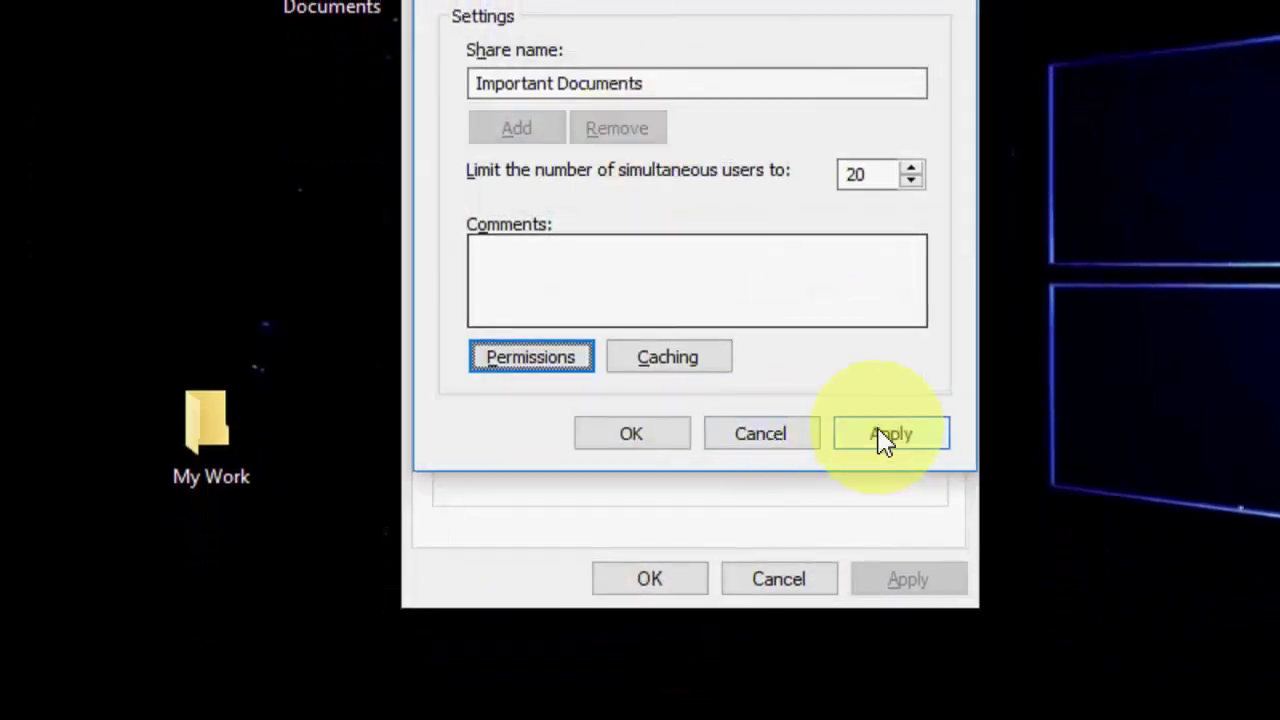
left_click(888, 432)
left_click(652, 430)
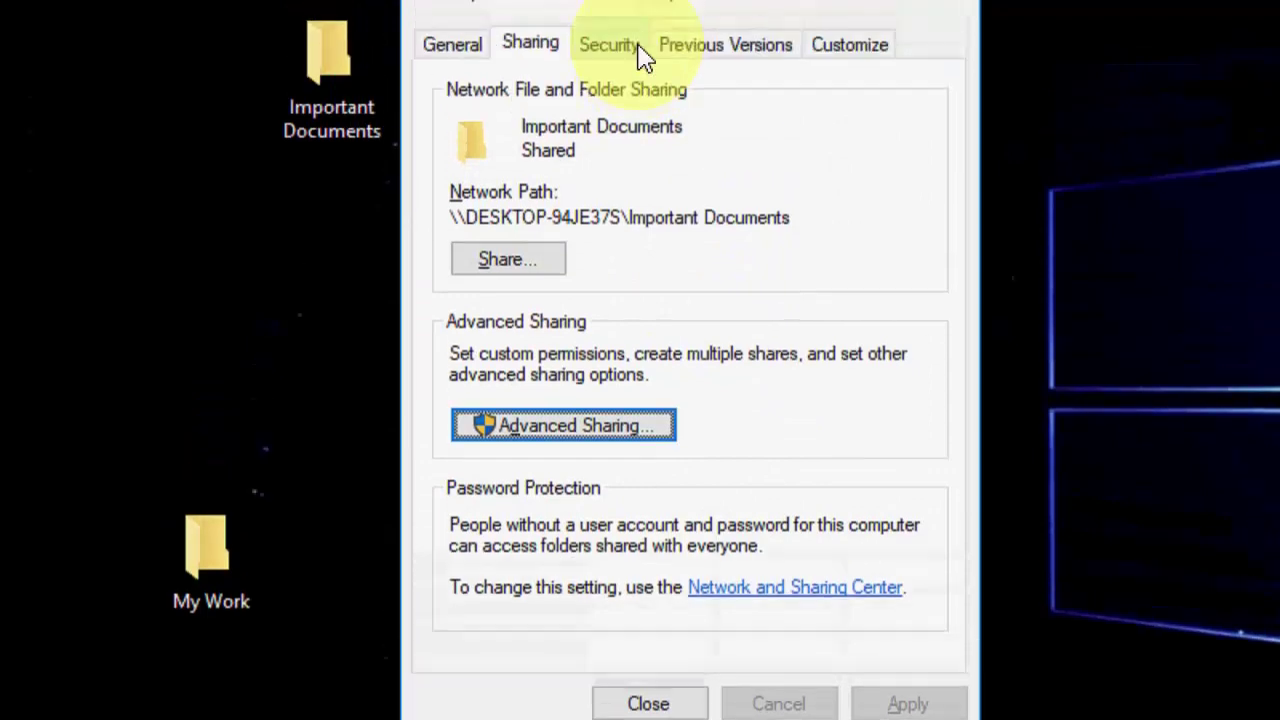
Add Everyone on the Security tab with Full control allowed, apply, and close the Properties dialog
left_click(630, 120)
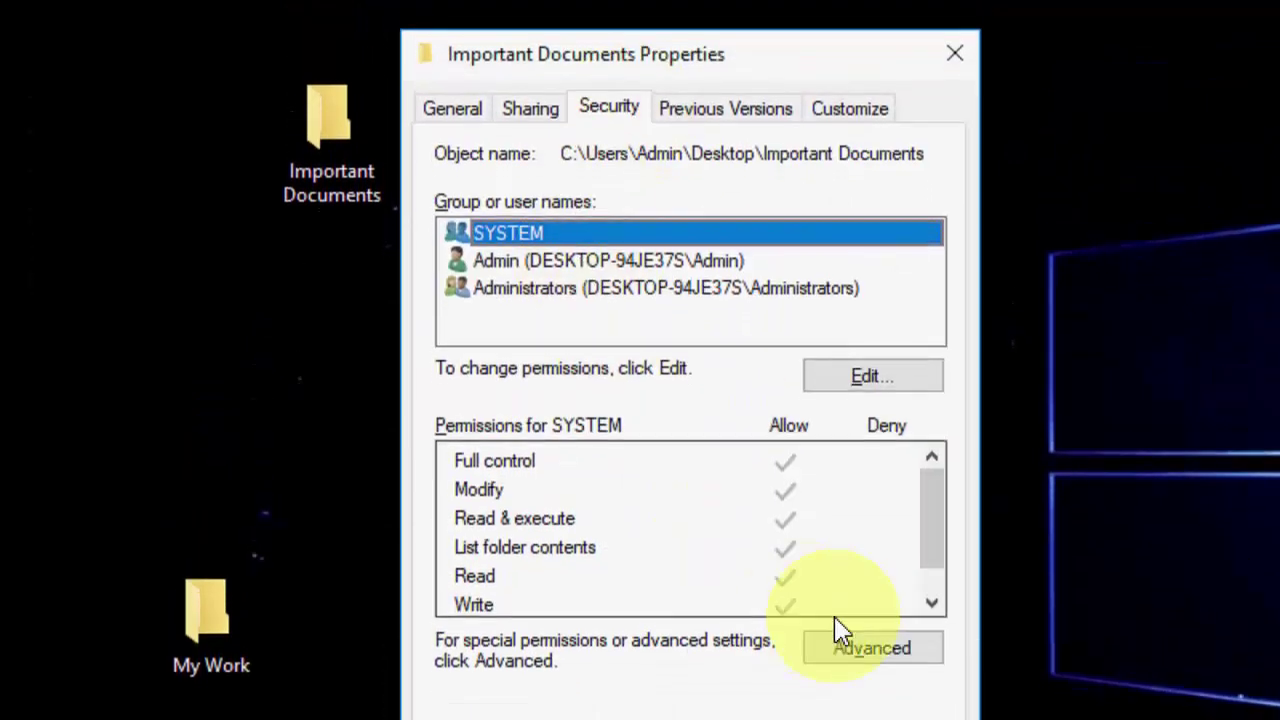
left_click(870, 372)
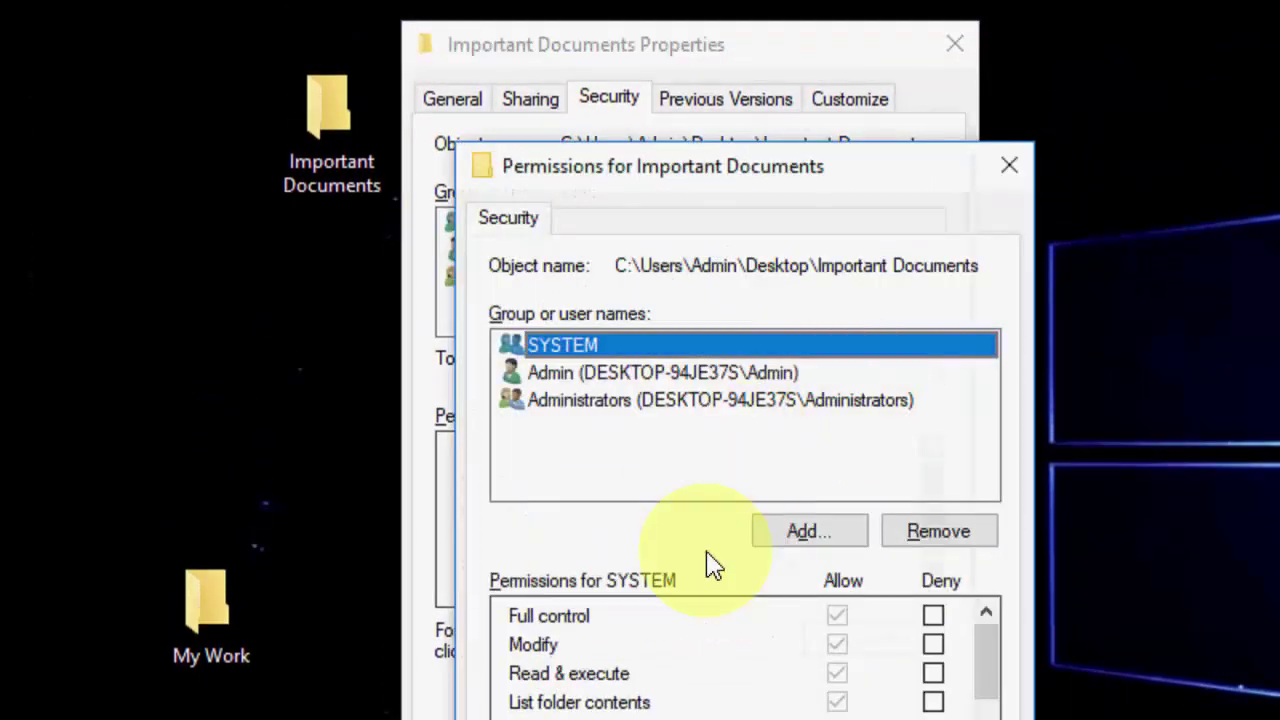
left_click(822, 533)
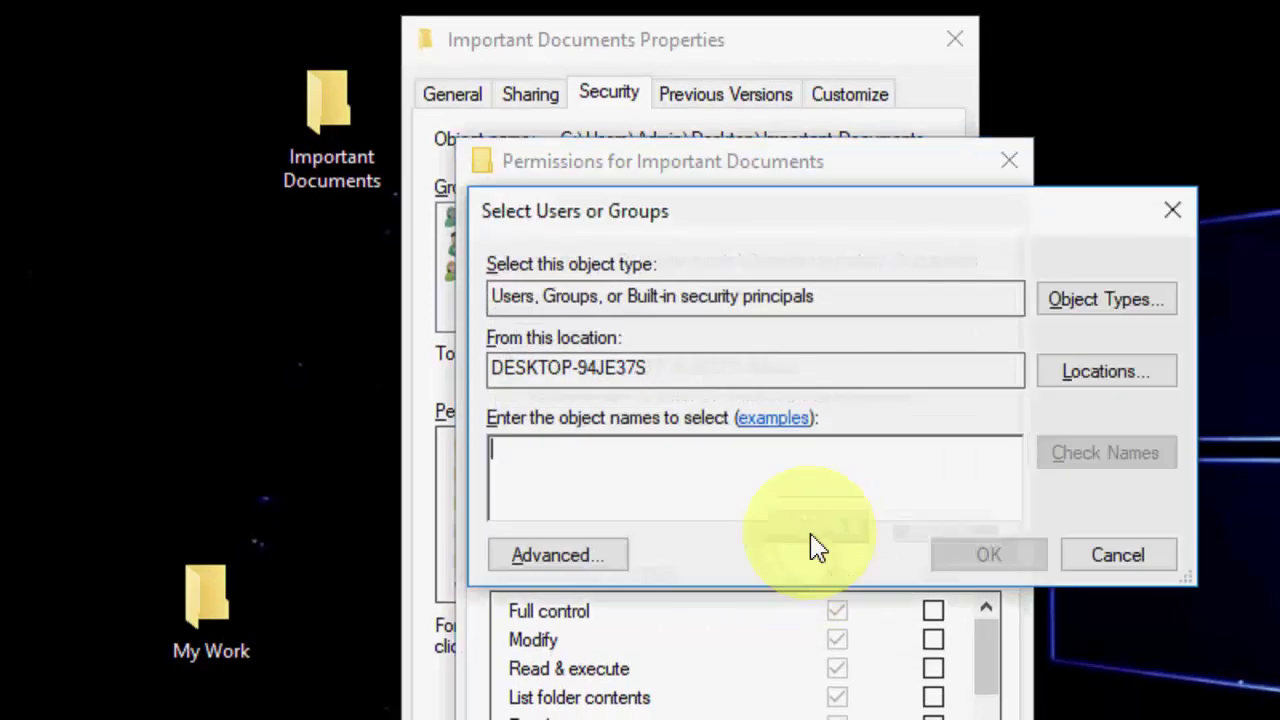
type("eve")
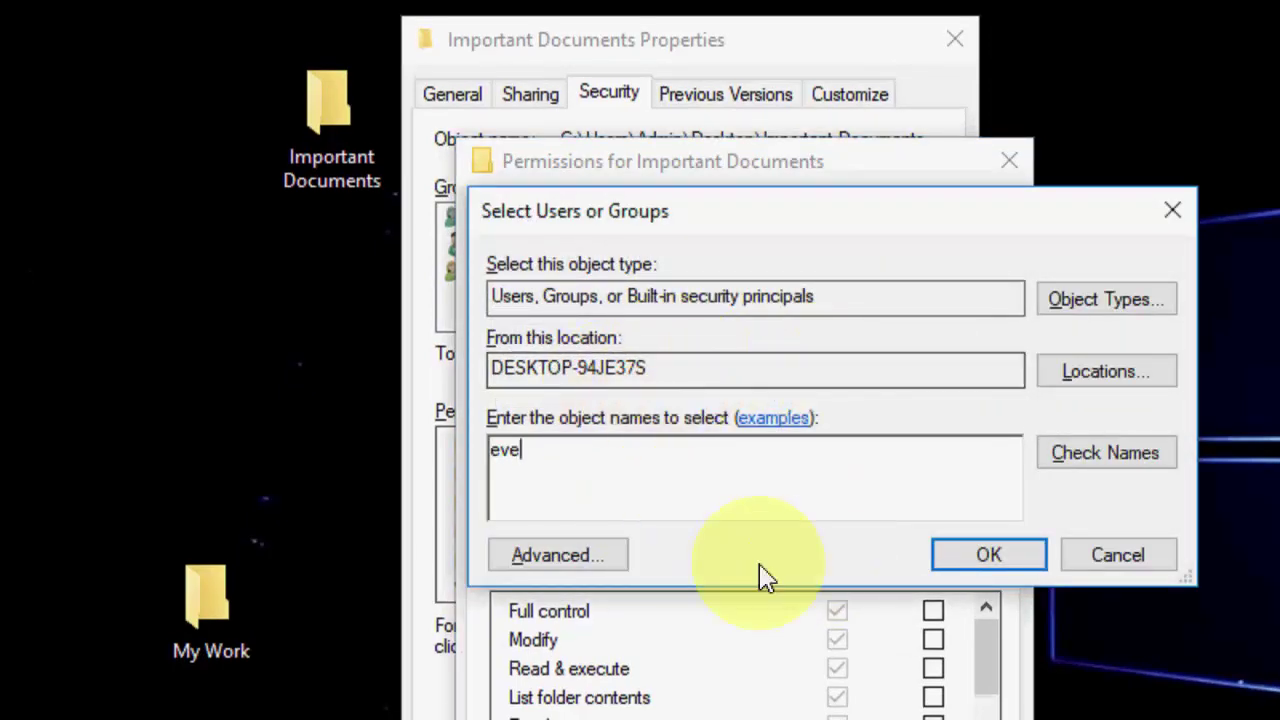
left_click(989, 552)
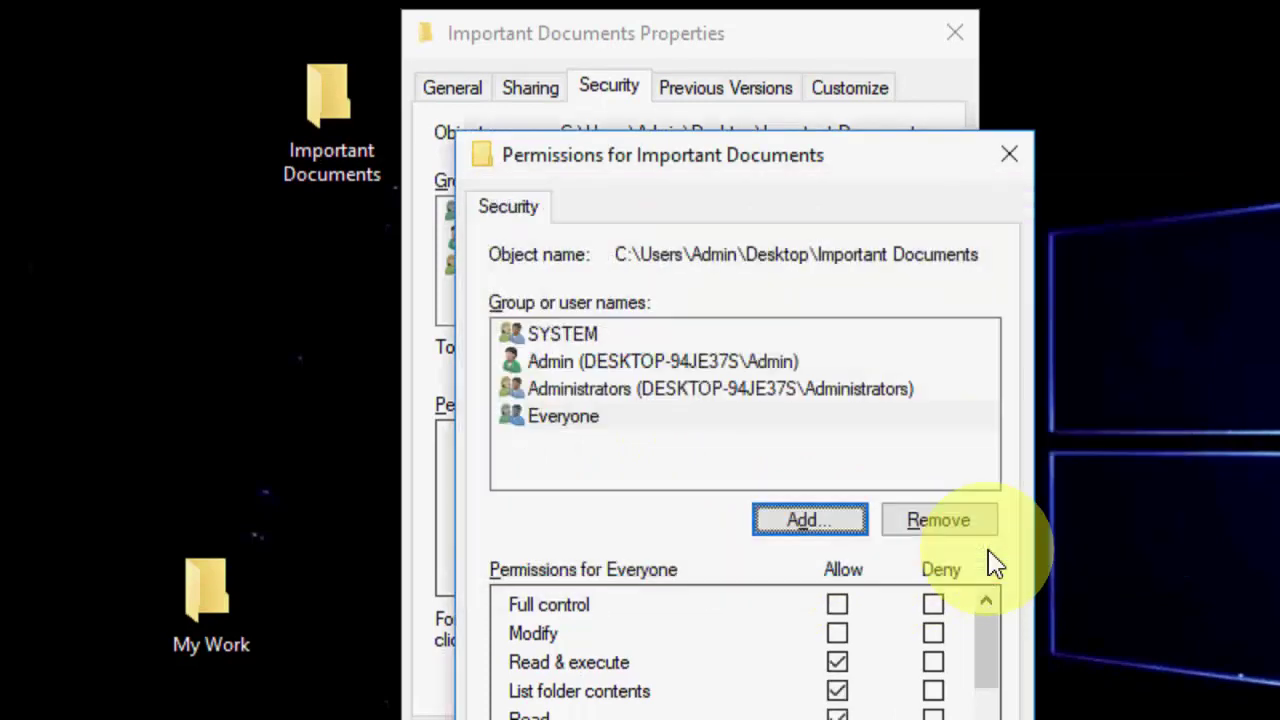
left_click(837, 604)
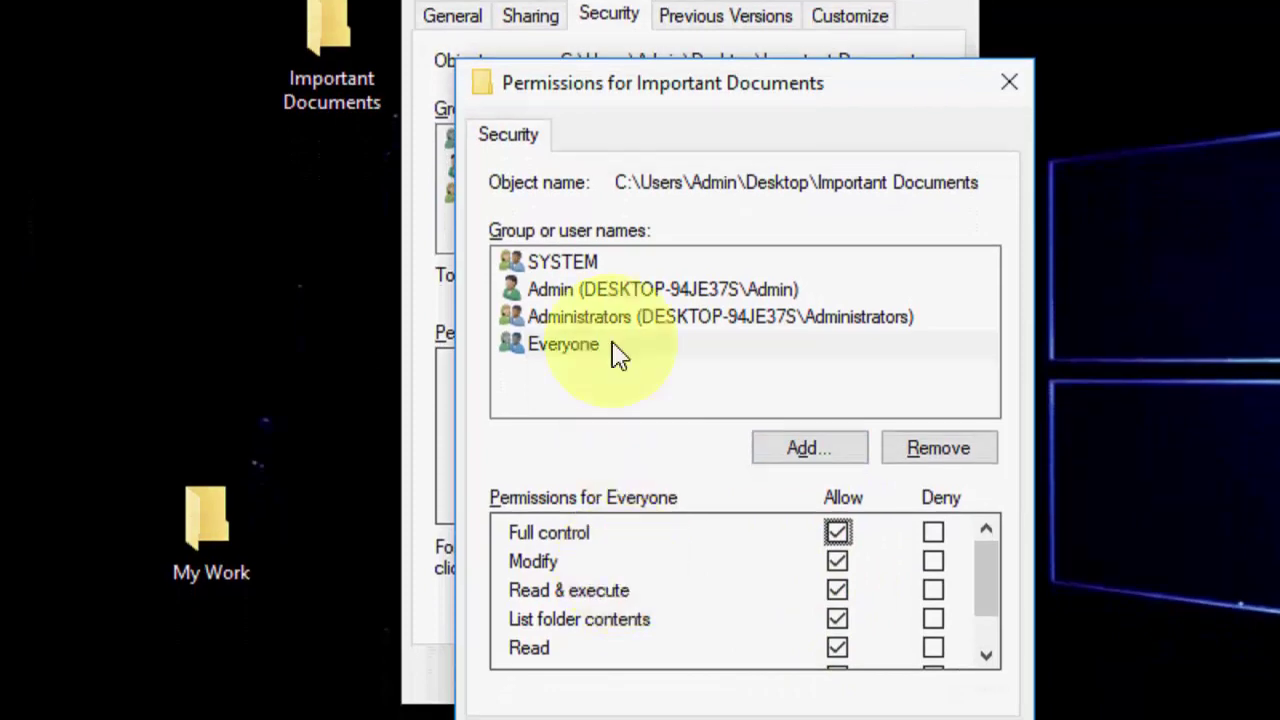
left_click(605, 350)
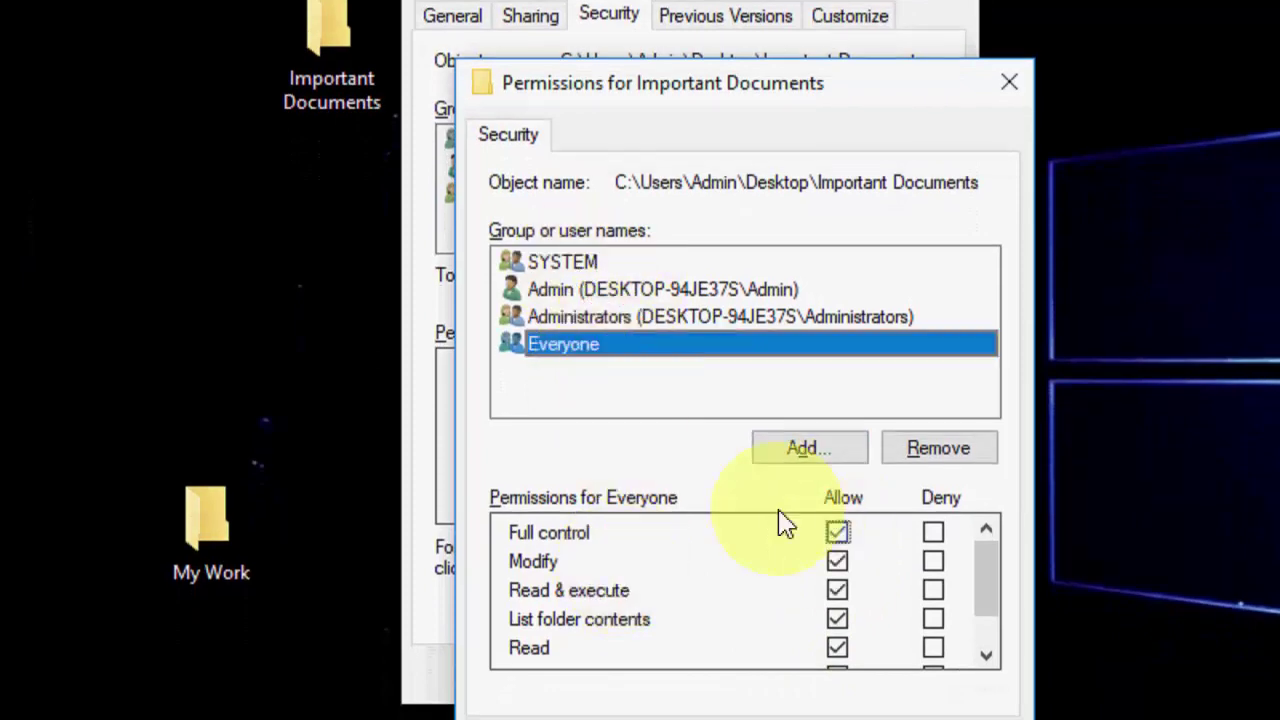
left_click(962, 650)
left_click(745, 645)
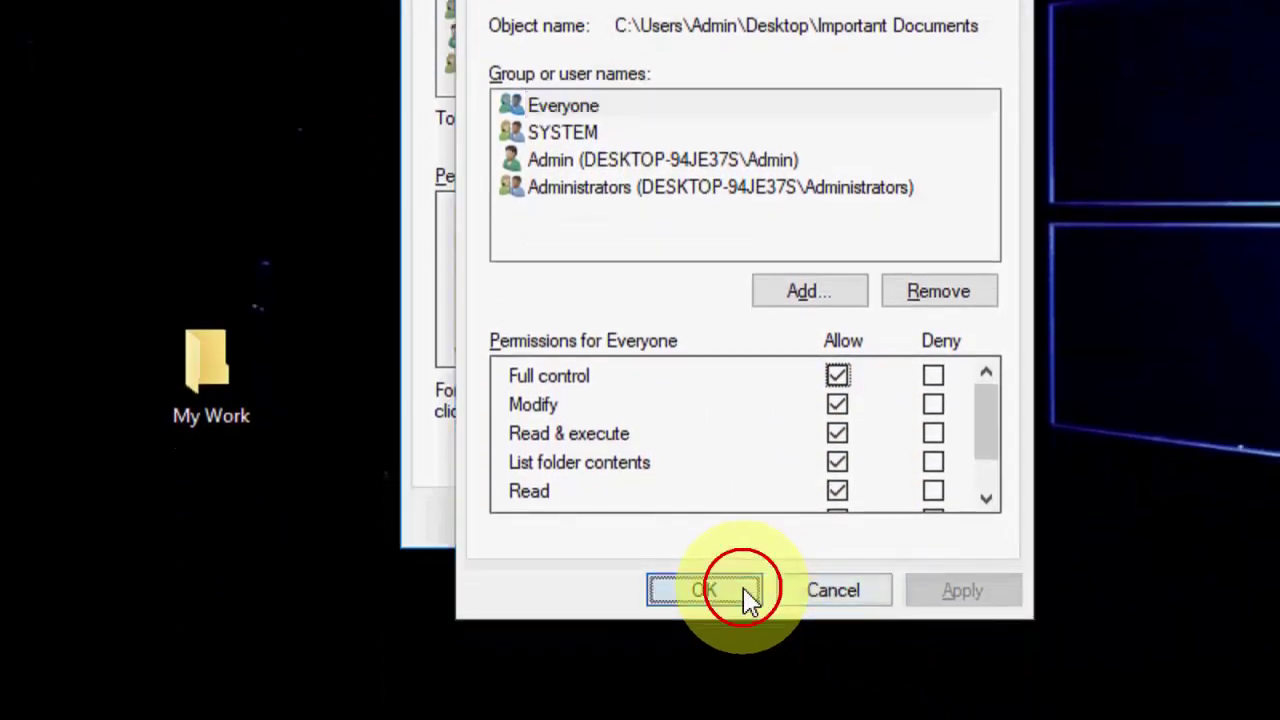
left_click(649, 511)
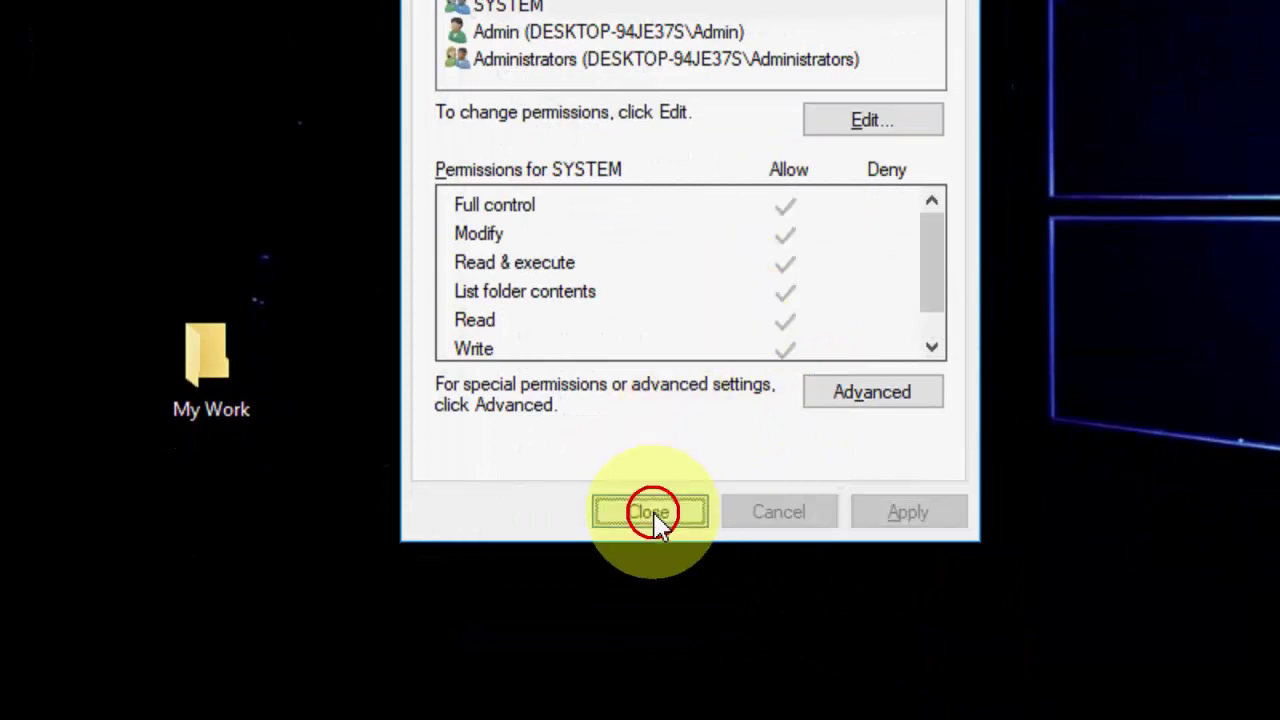
Open the Sharing tab in the Important Documents folder's Properties
right_click(724, 108)
left_click(780, 214)
right_click(363, 80)
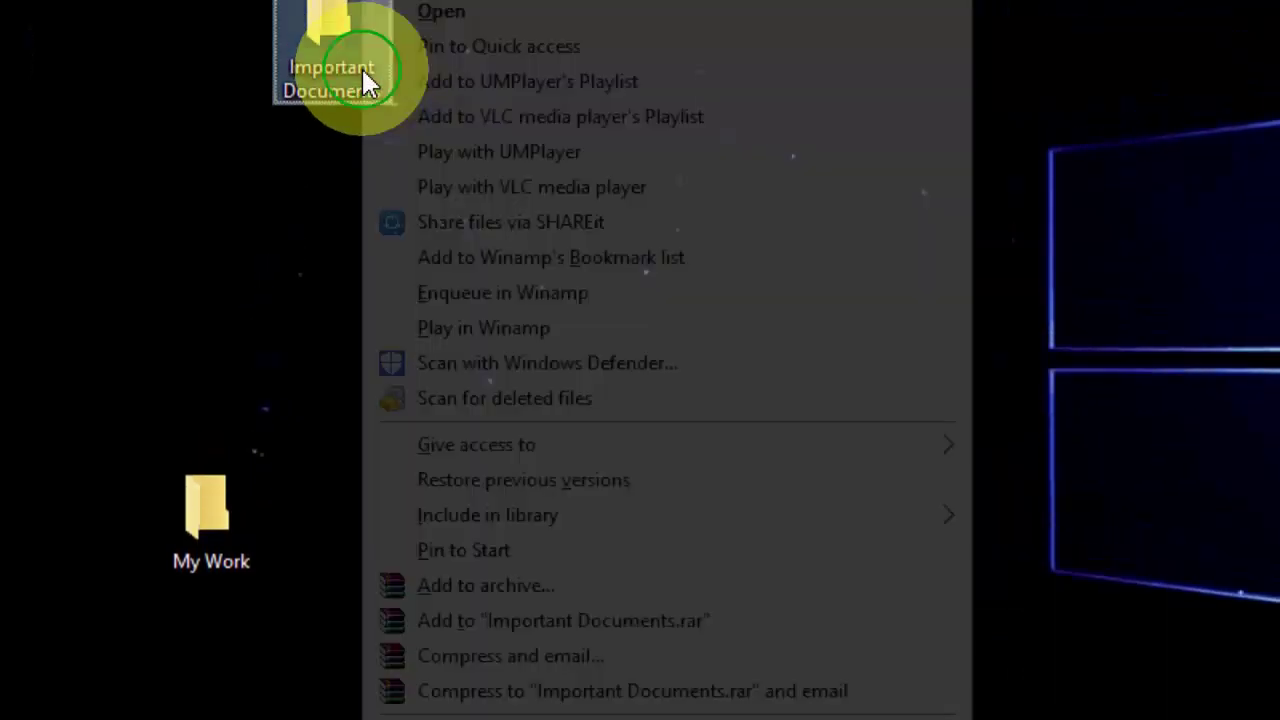
left_click(491, 691)
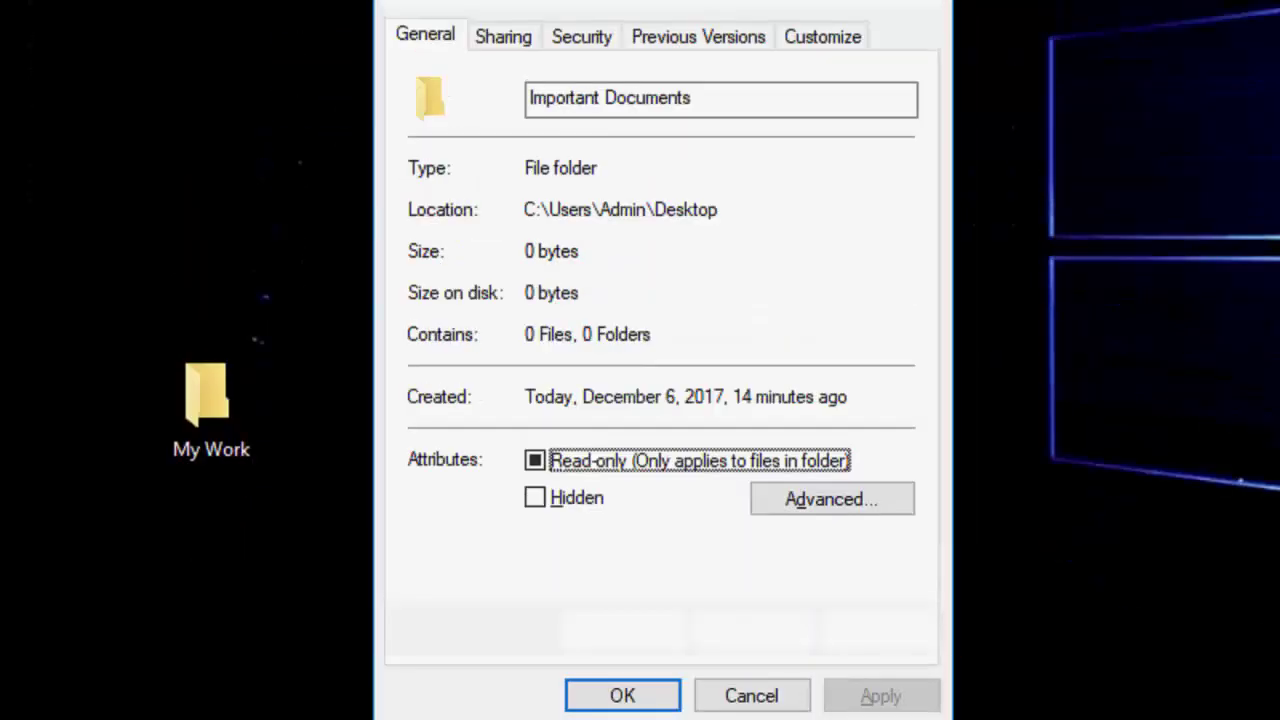
left_click(504, 140)
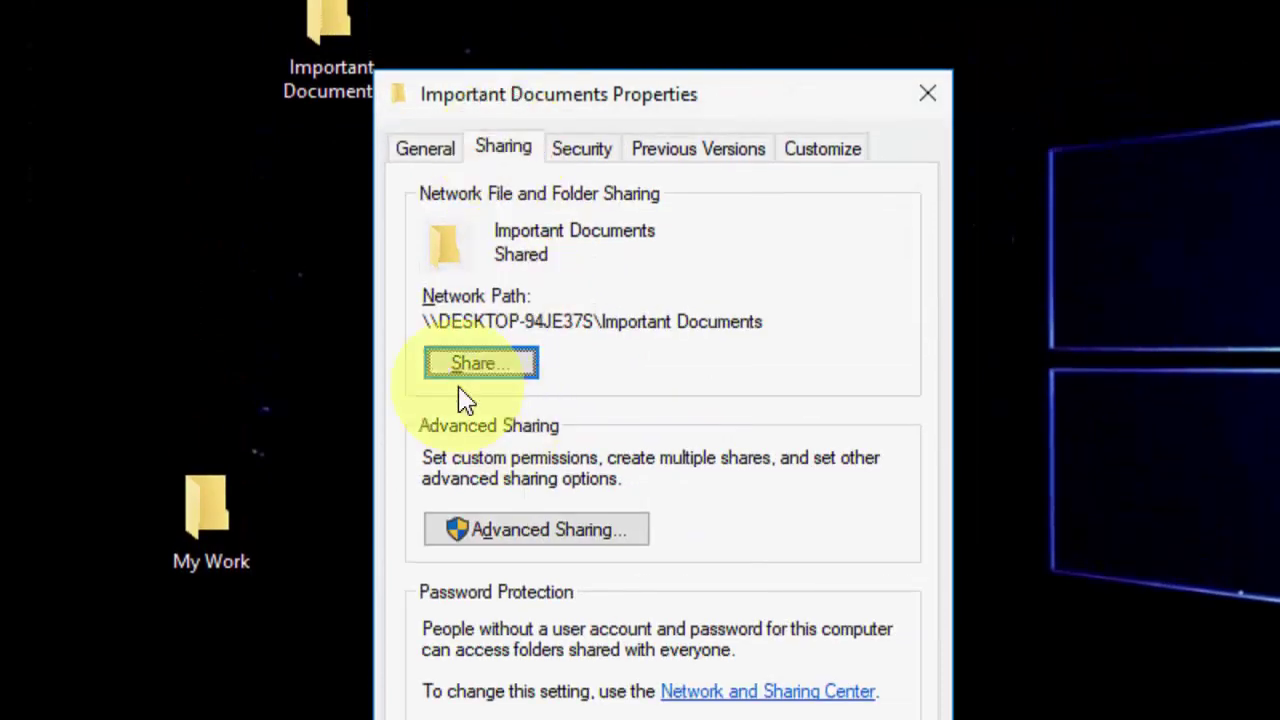
Add Everyone with Read/Write permission and complete the network share
left_click(480, 364)
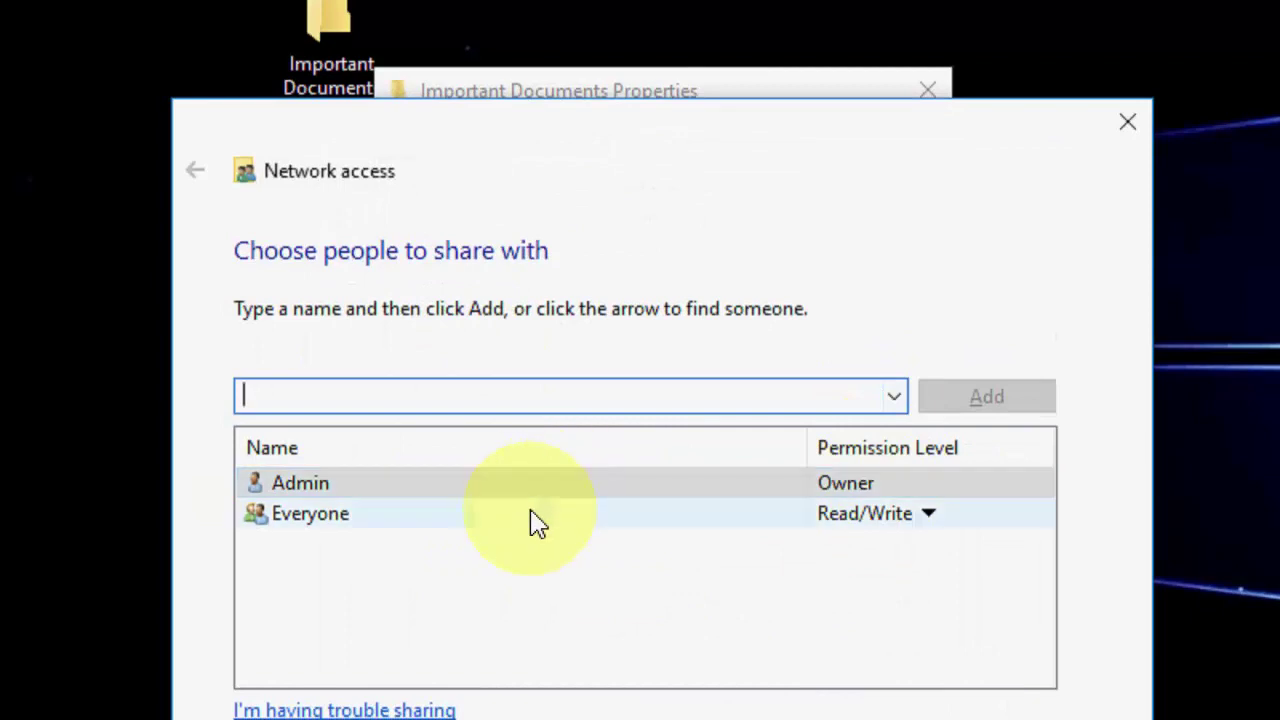
left_click(534, 518)
left_click(896, 405)
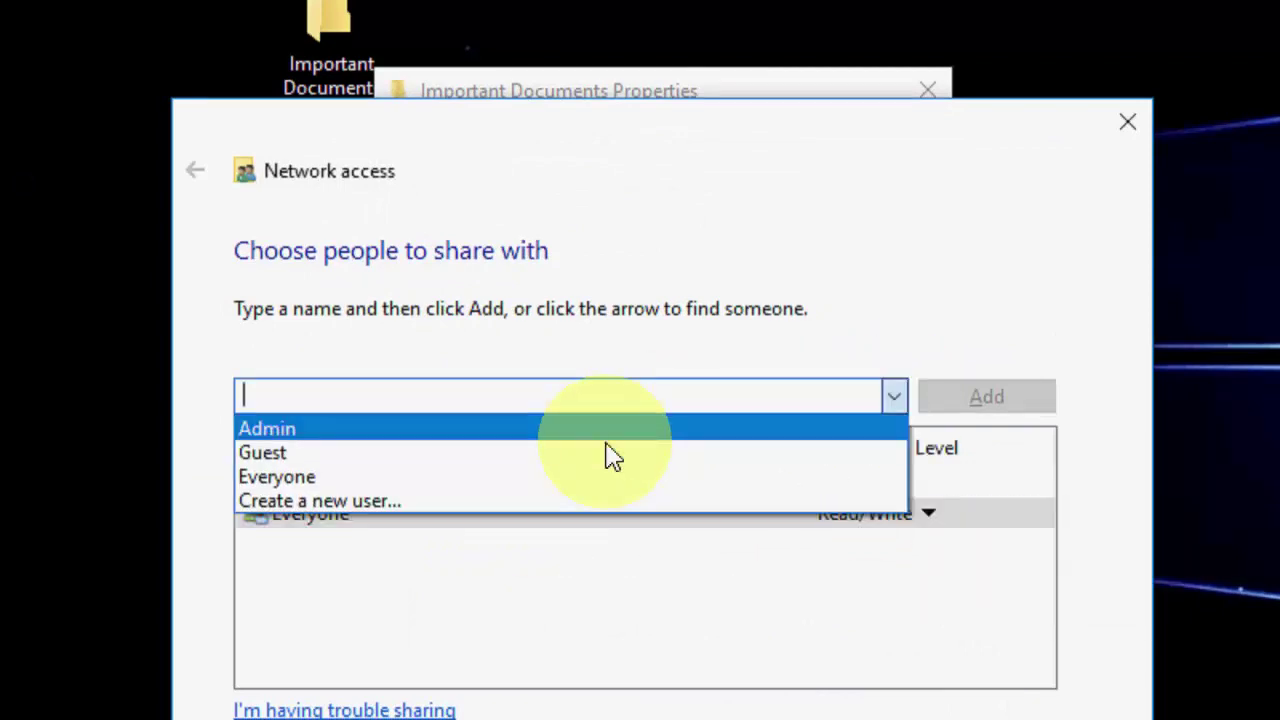
left_click(593, 480)
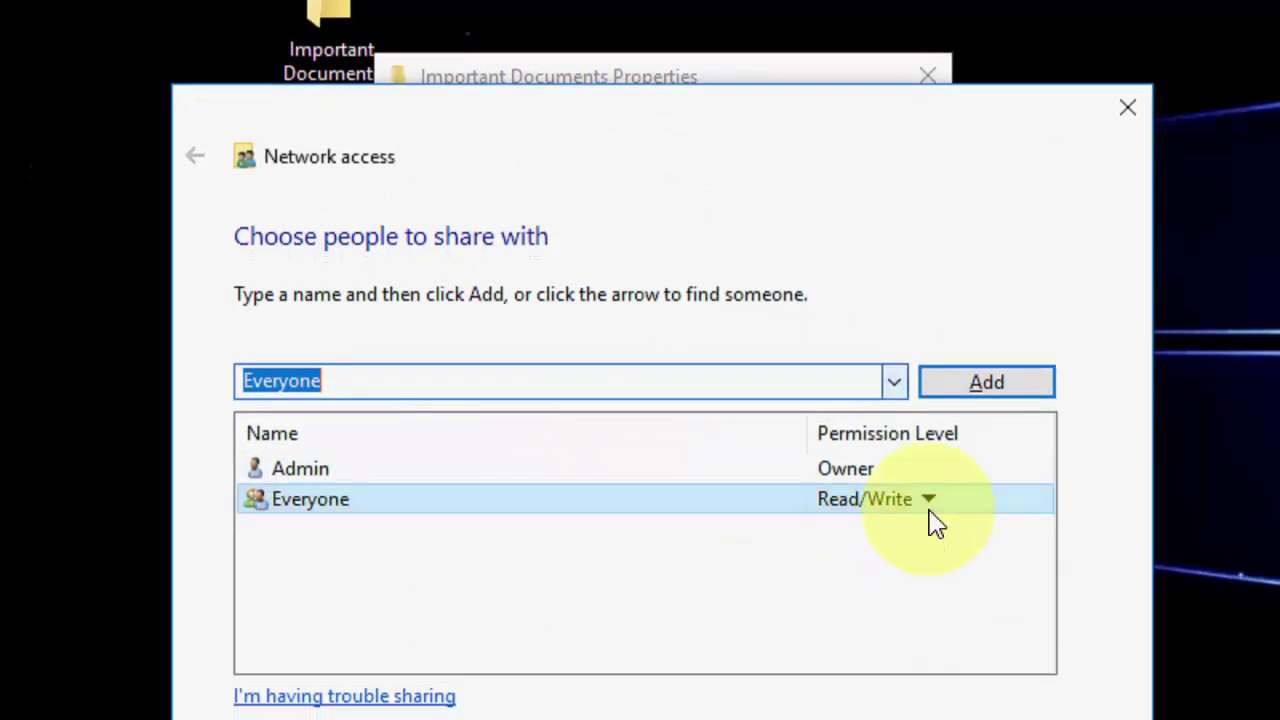
left_click(928, 513)
left_click(1015, 545)
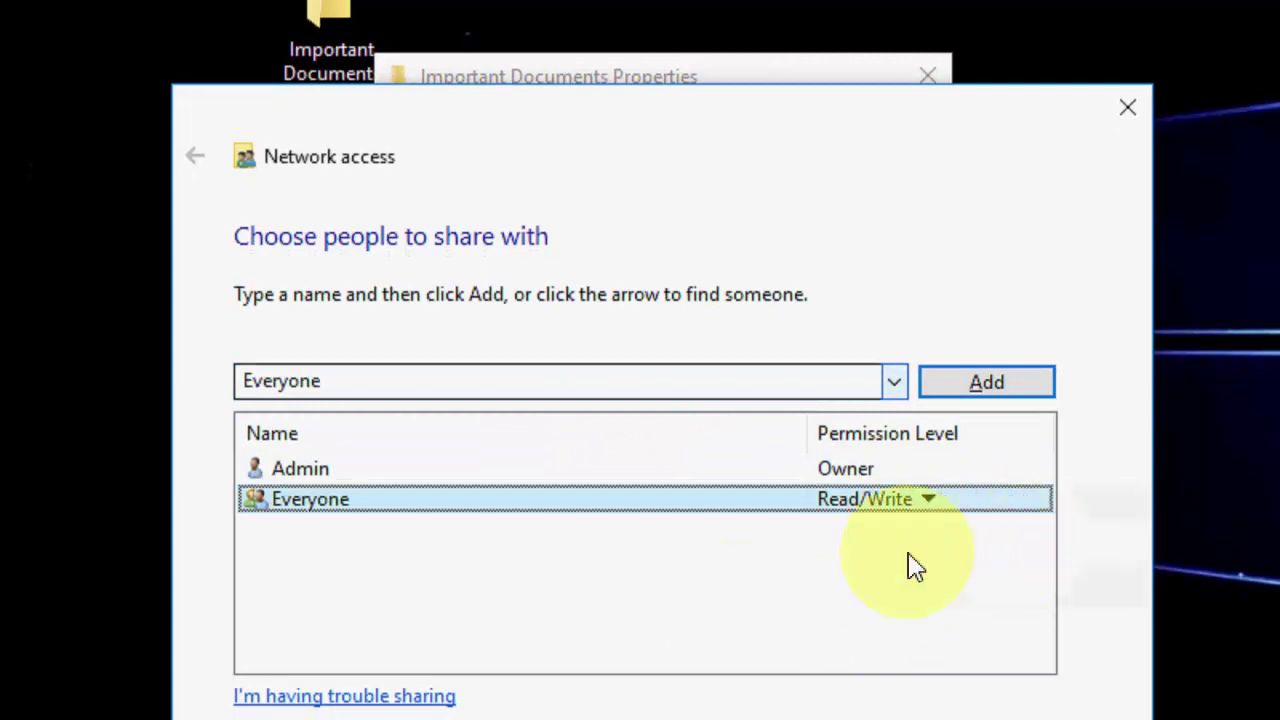
left_click(937, 636)
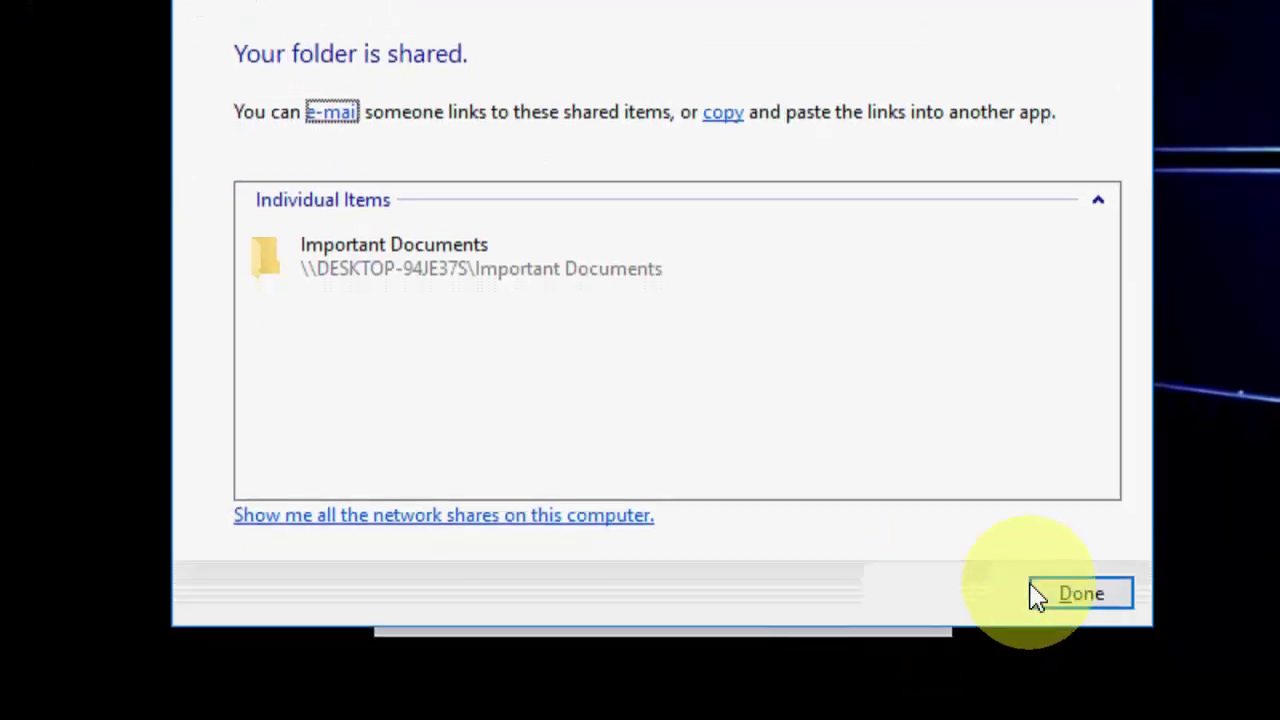
left_click(1034, 594)
Close the Important Documents Properties window, then use Refresh from the desktop's context menu
left_click(920, 40)
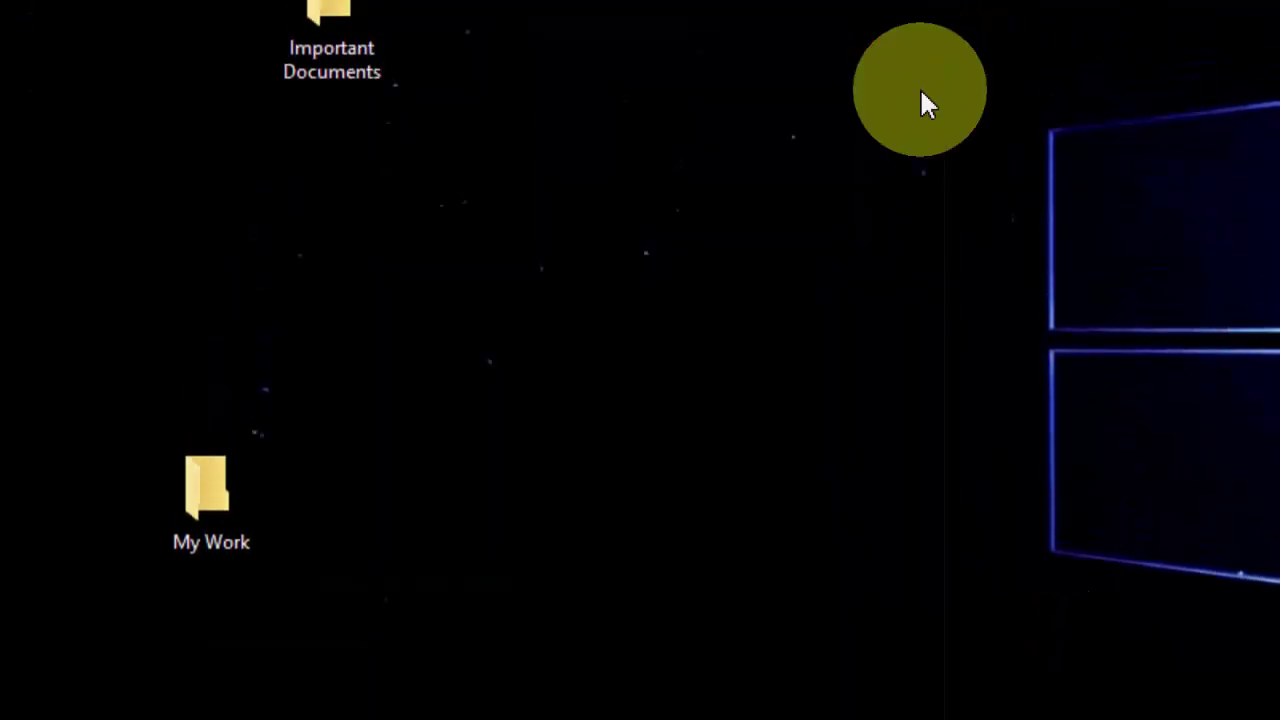
right_click(645, 232)
left_click(685, 280)
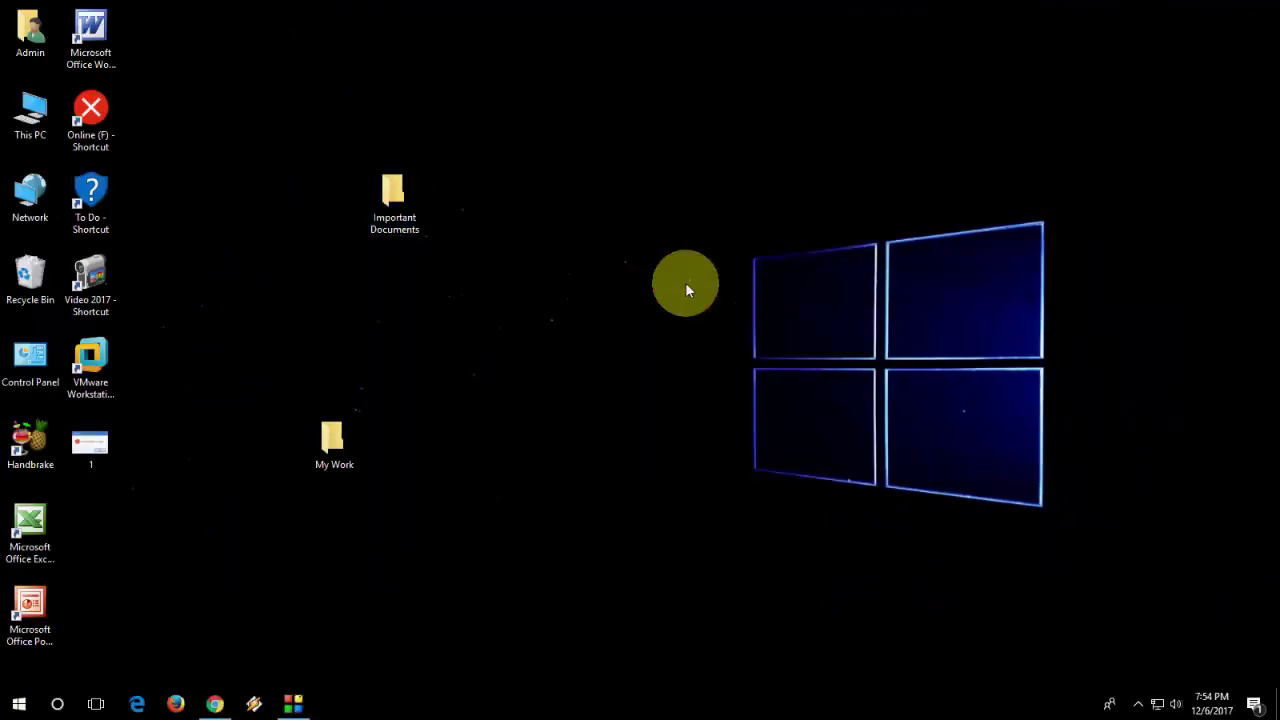